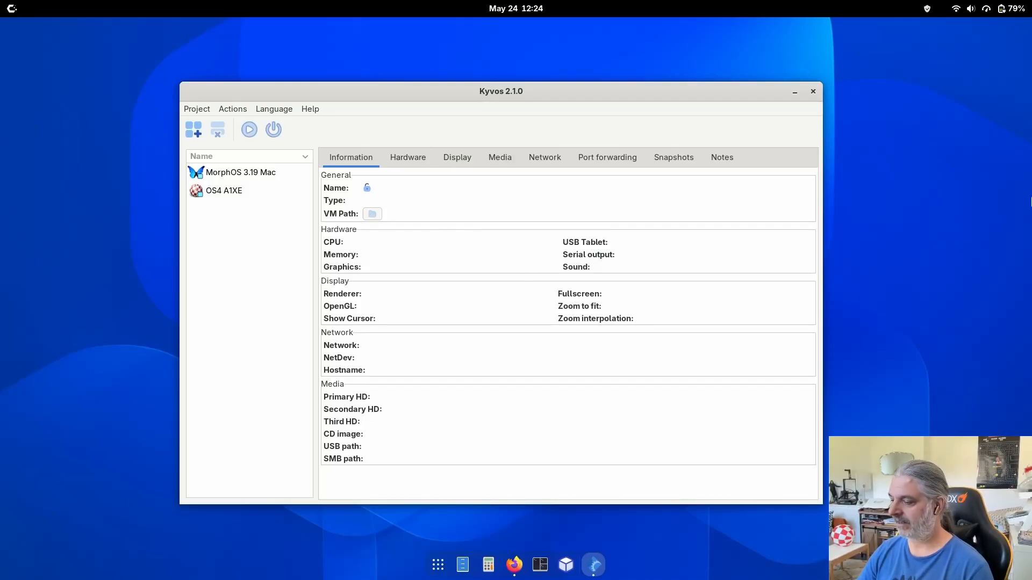
View the computer's hardware and operating system details in the system settings, and close the settings window
{"action": "left_click", "coordinate": [992, 9]}
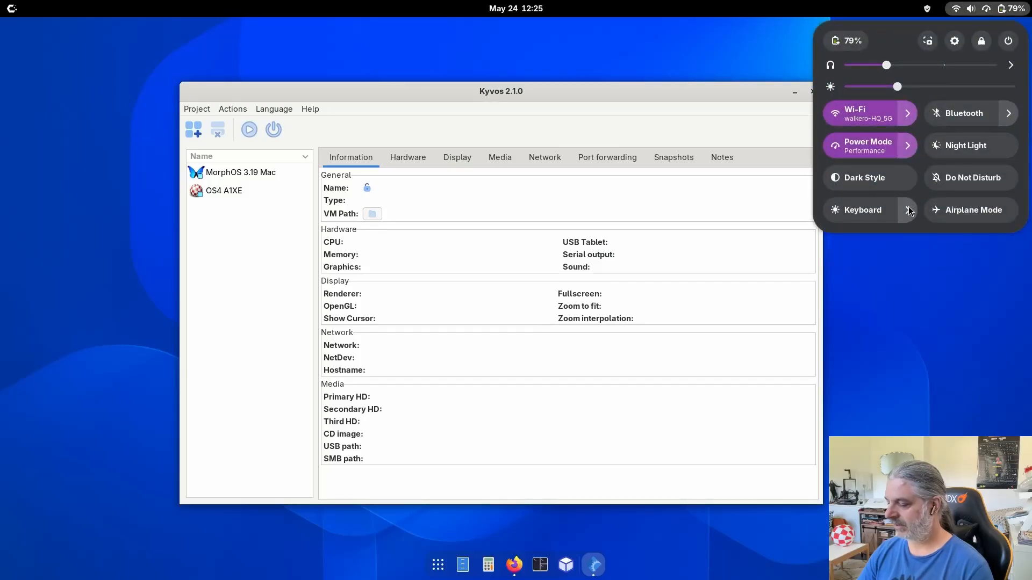
{"action": "left_click", "coordinate": [954, 41]}
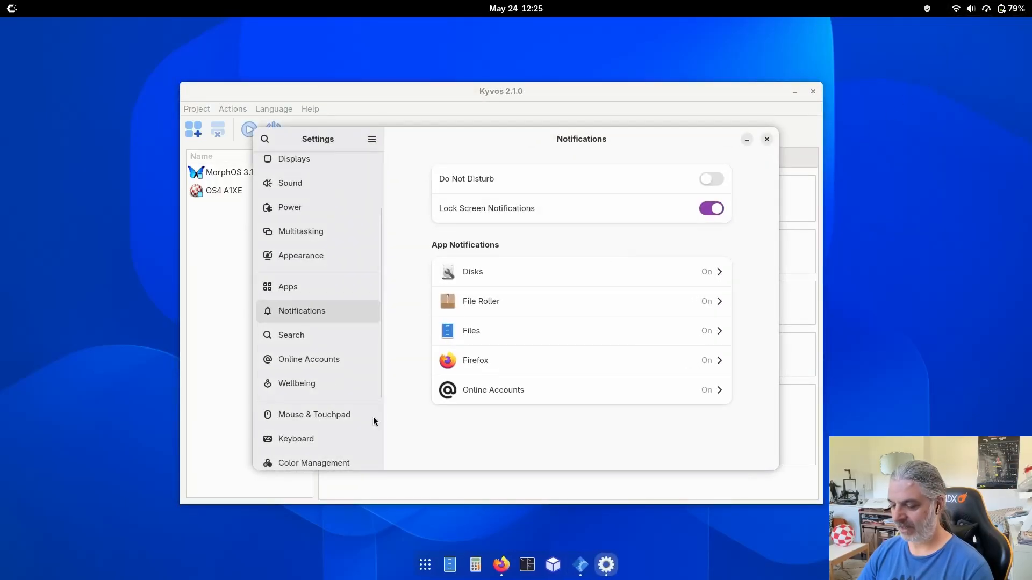
{"action": "scroll", "coordinate": [292, 431], "scroll_direction": "down", "scroll_amount": 3}
{"action": "left_click", "coordinate": [300, 454]}
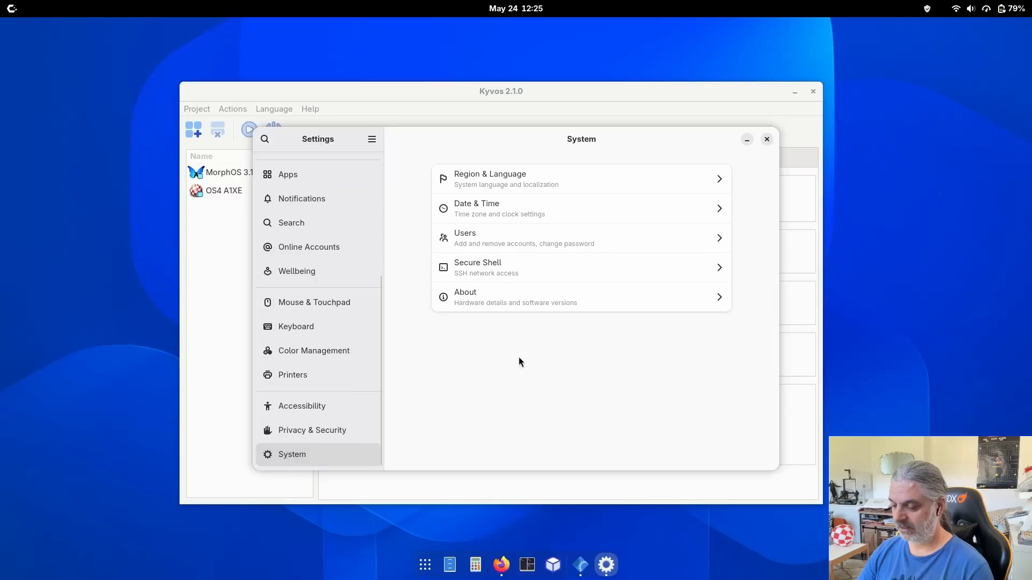
{"action": "left_click", "coordinate": [551, 295]}
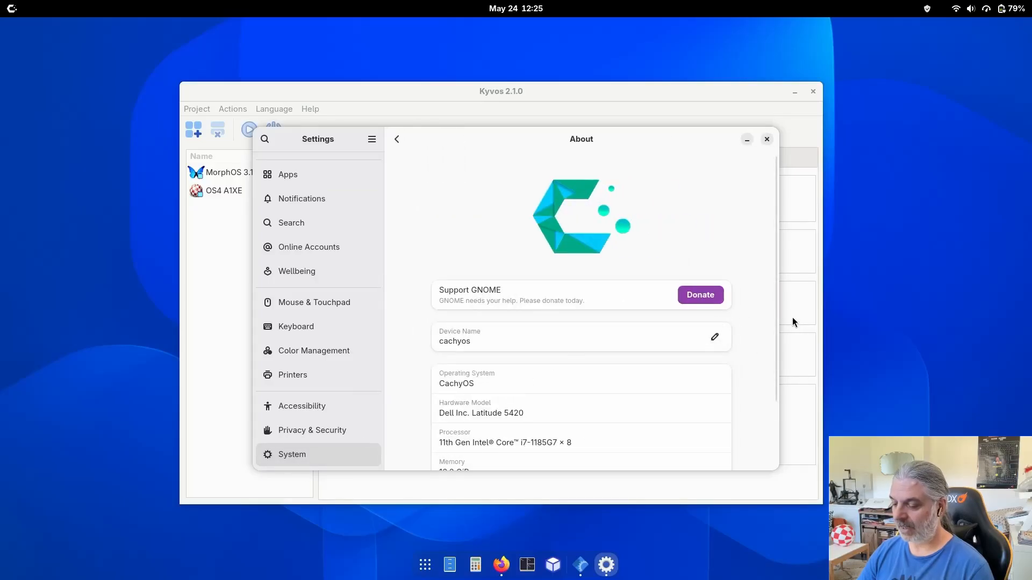
{"action": "scroll", "coordinate": [762, 324], "scroll_direction": "down", "scroll_amount": 3}
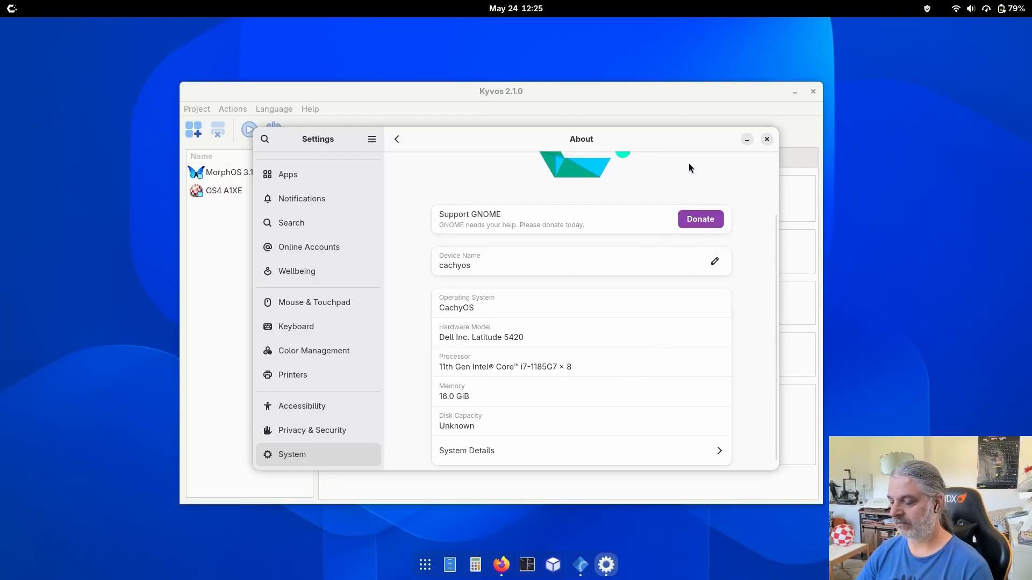
{"action": "left_click", "coordinate": [763, 141]}
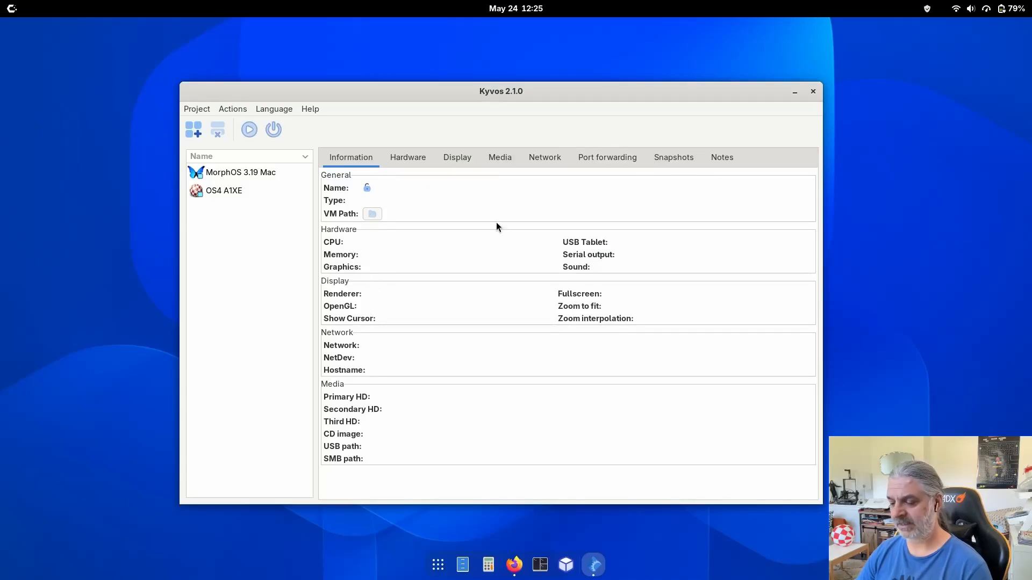
For the OS4 A1XE virtual machine, check the available CPU models, set the memory to 2048 MB and save the hardware changes
{"action": "left_click", "coordinate": [230, 193]}
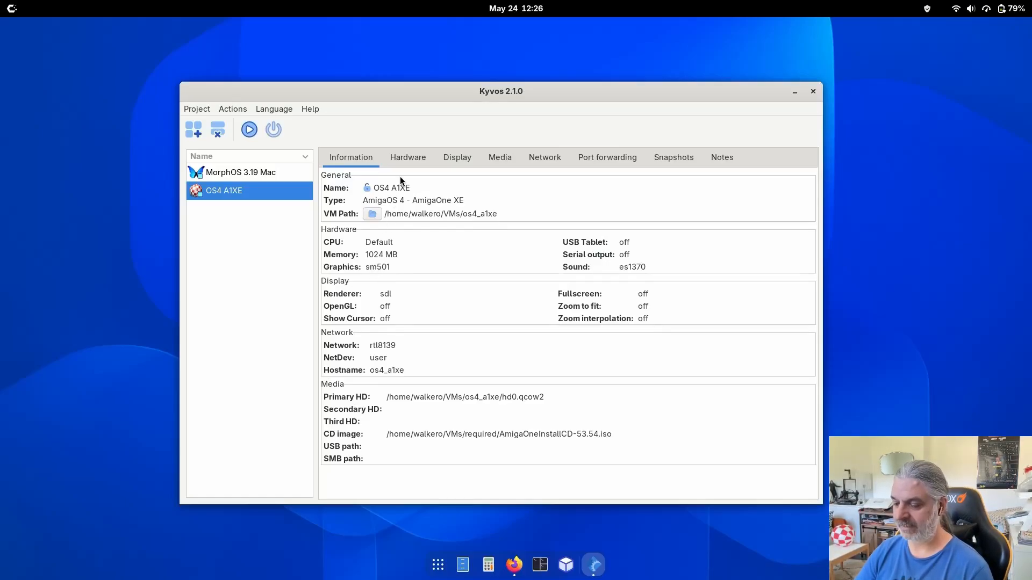
{"action": "left_click", "coordinate": [404, 160]}
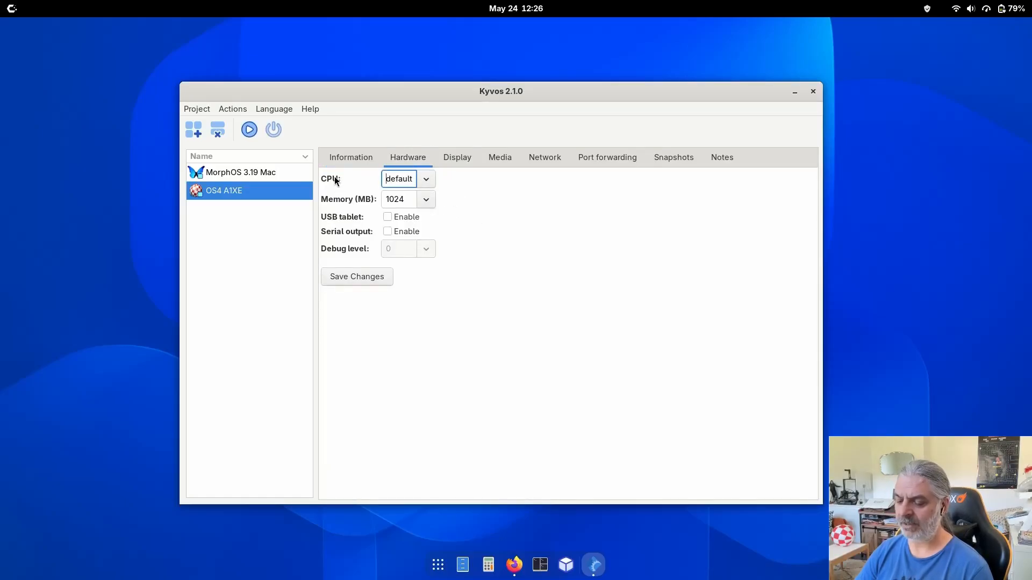
{"action": "left_click", "coordinate": [427, 179]}
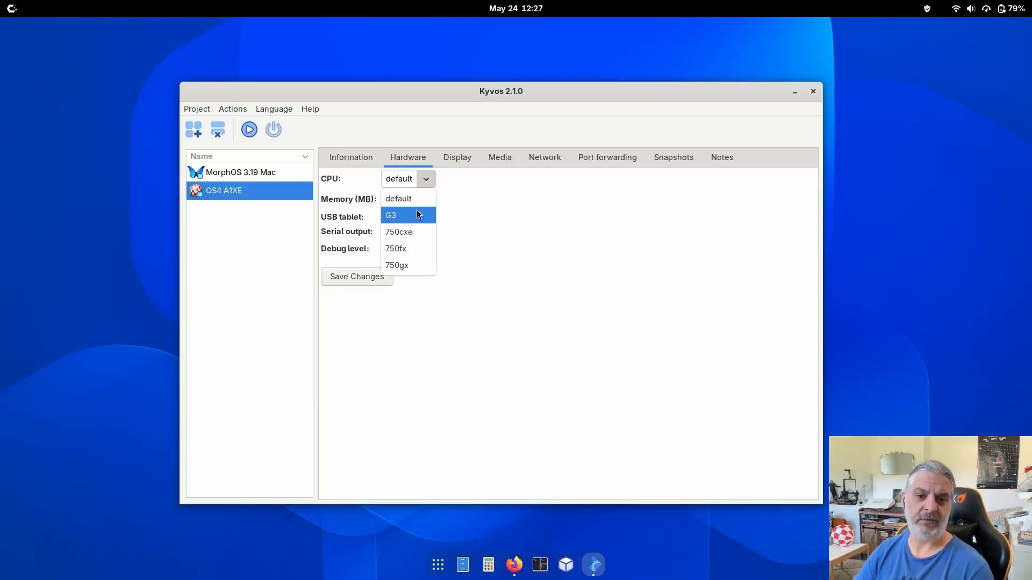
{"action": "left_click", "coordinate": [546, 182]}
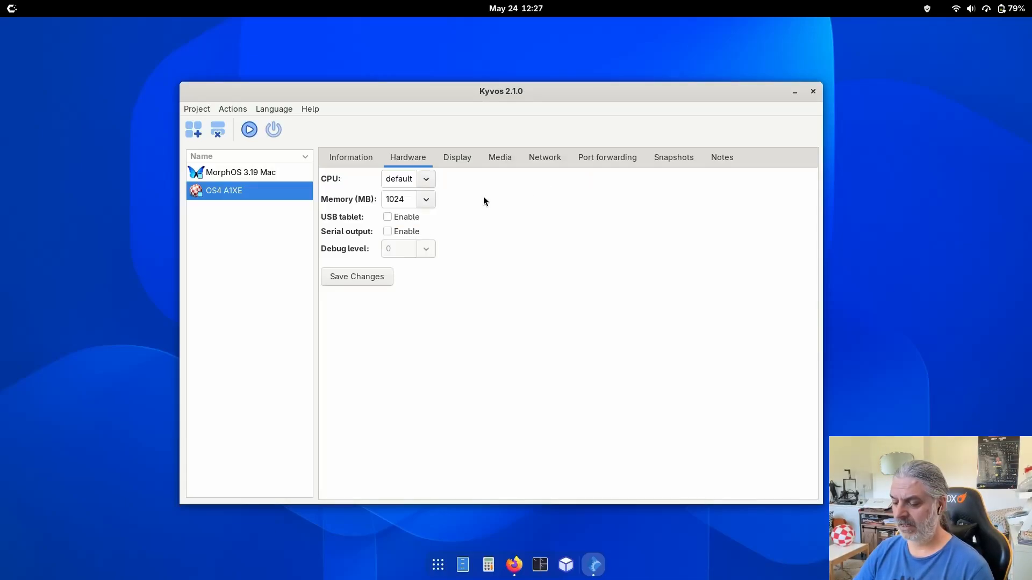
{"action": "left_click", "coordinate": [427, 199]}
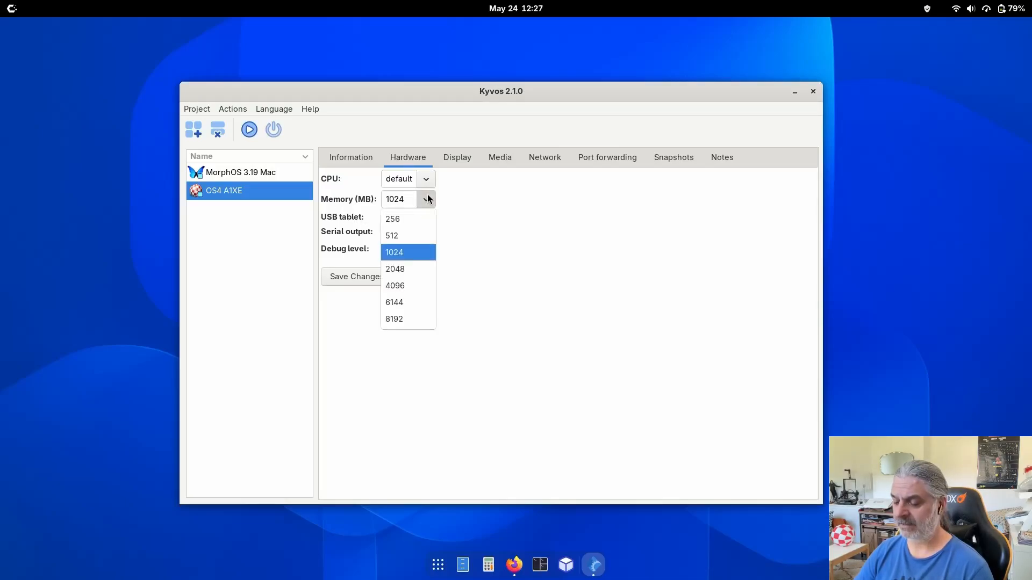
{"action": "left_click", "coordinate": [418, 269]}
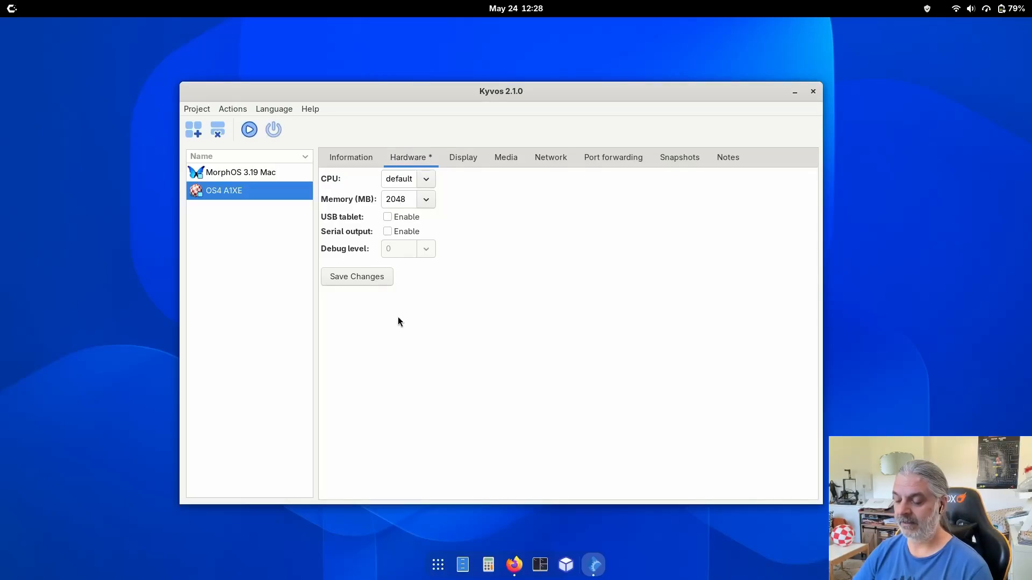
{"action": "left_click", "coordinate": [360, 280]}
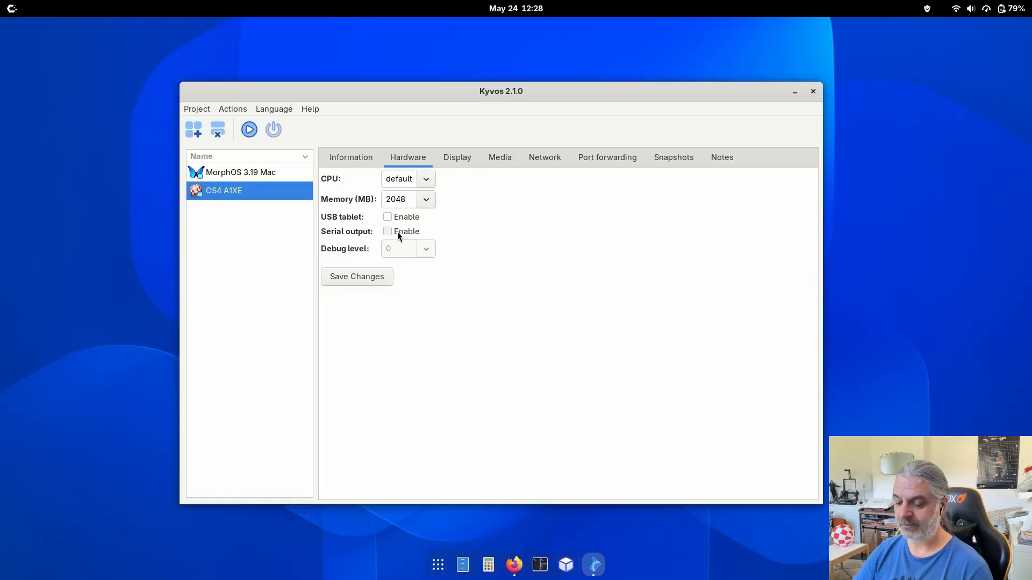
Examine the USB tablet option's description and the graphics device and renderer choices of the OS4 A1XE machine
{"action": "mouse_move", "coordinate": [398, 235]}
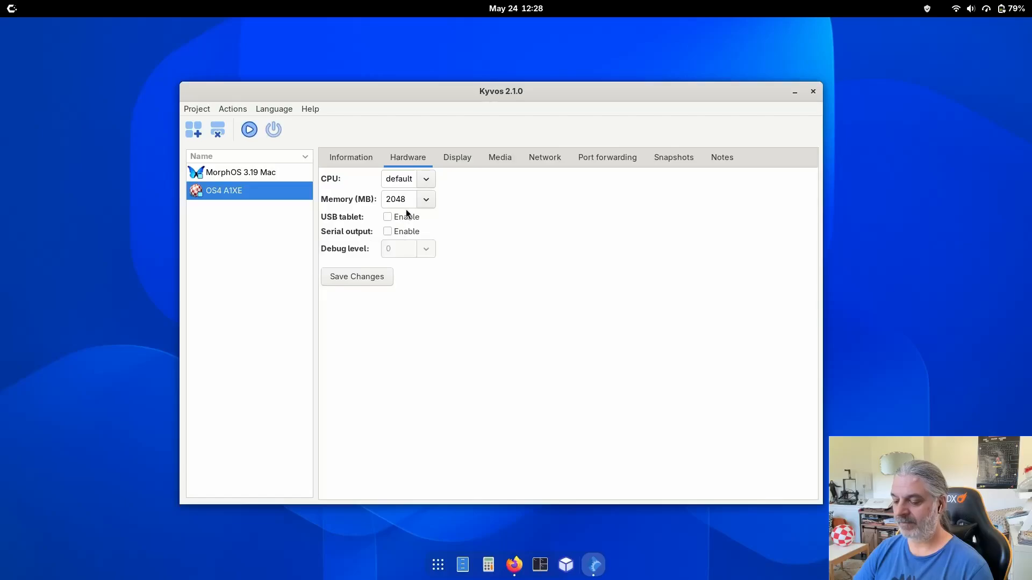
{"action": "mouse_move", "coordinate": [407, 217]}
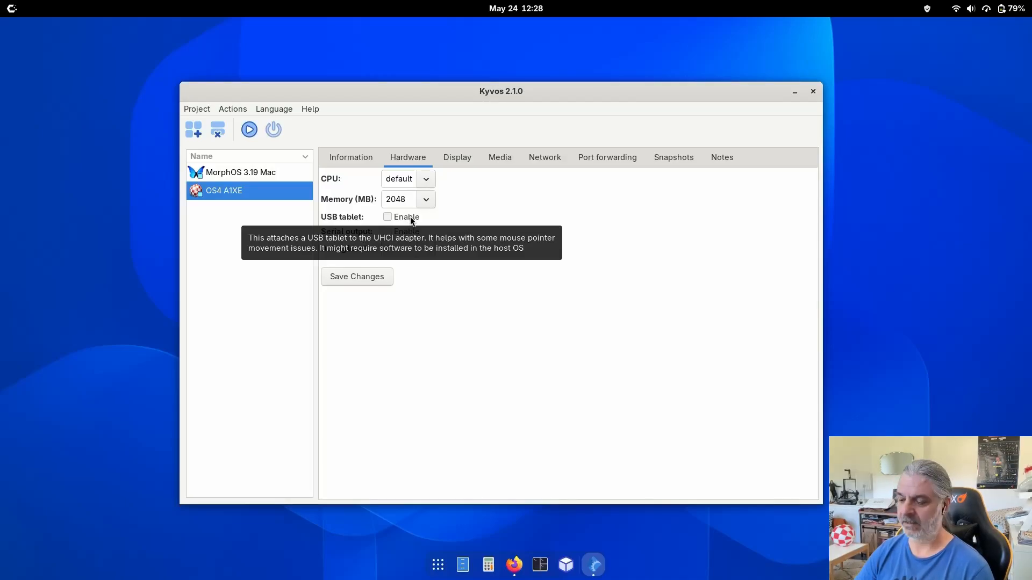
{"action": "left_click", "coordinate": [470, 164]}
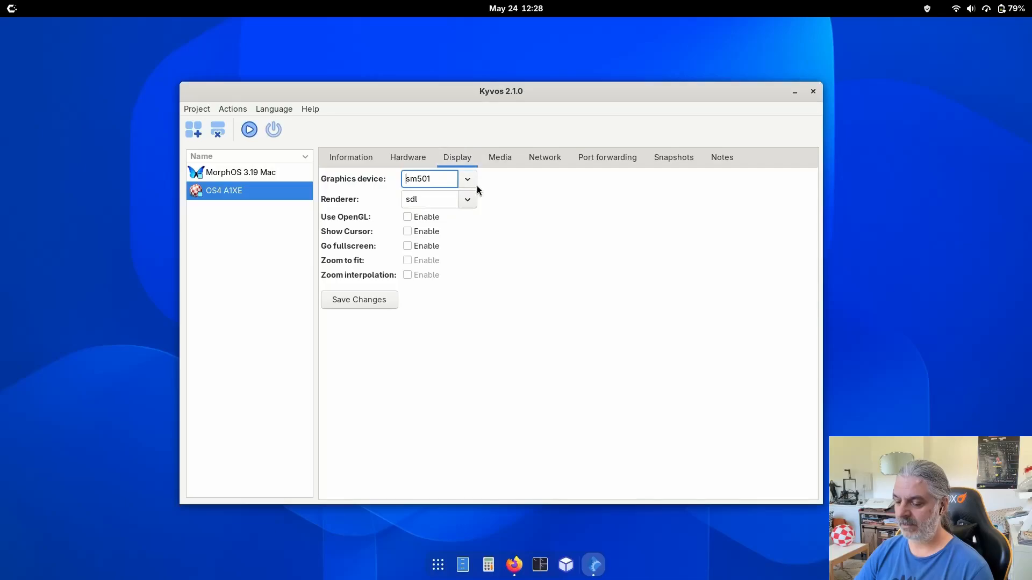
{"action": "left_click", "coordinate": [471, 181]}
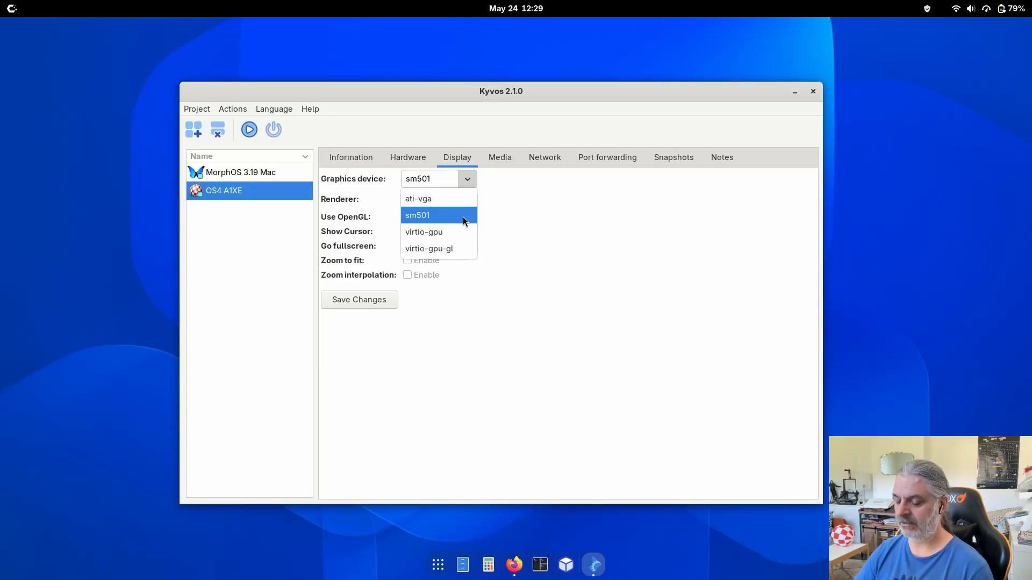
{"action": "left_click", "coordinate": [463, 217]}
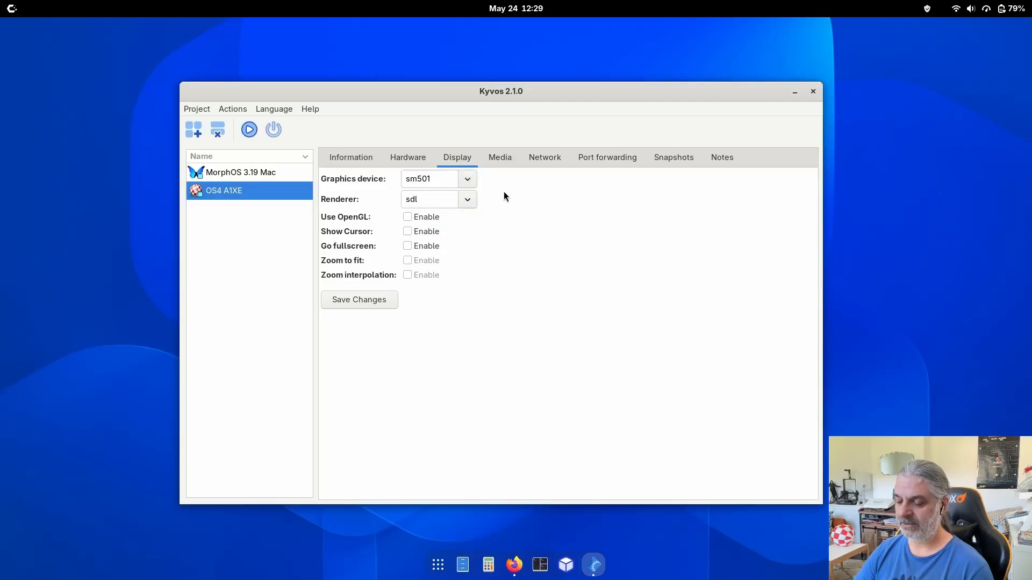
{"action": "left_click", "coordinate": [468, 202]}
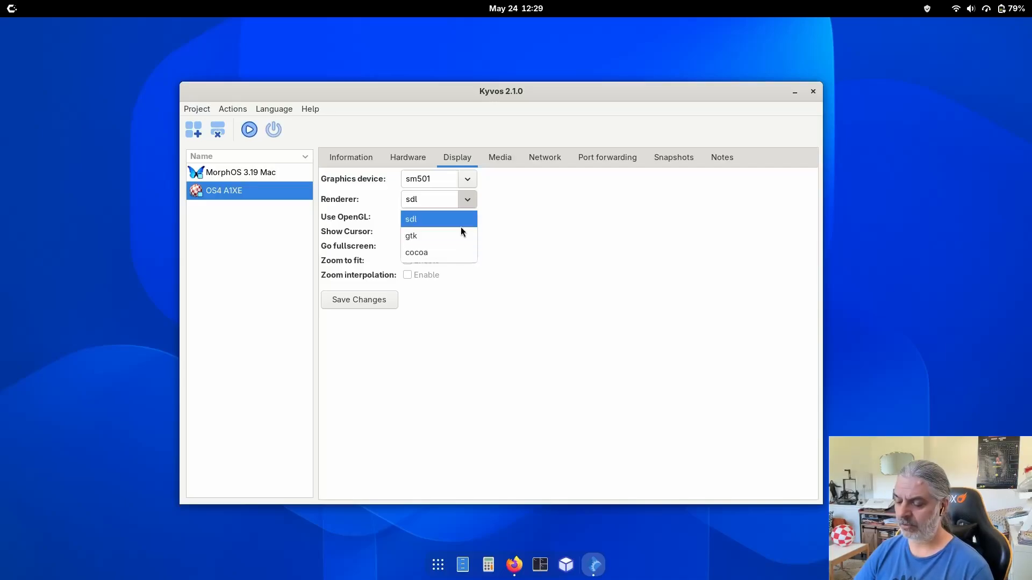
{"action": "left_click", "coordinate": [525, 198]}
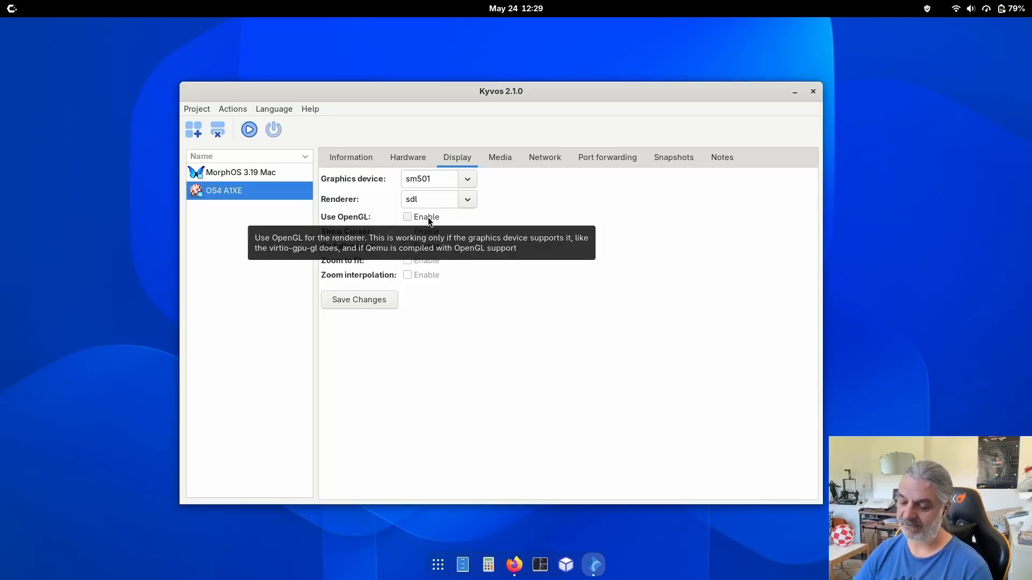
Recheck the graphics device choices, keeping sm501, and review the virtual machine's media settings, including the USB and SMB paths
{"action": "left_click", "coordinate": [467, 178]}
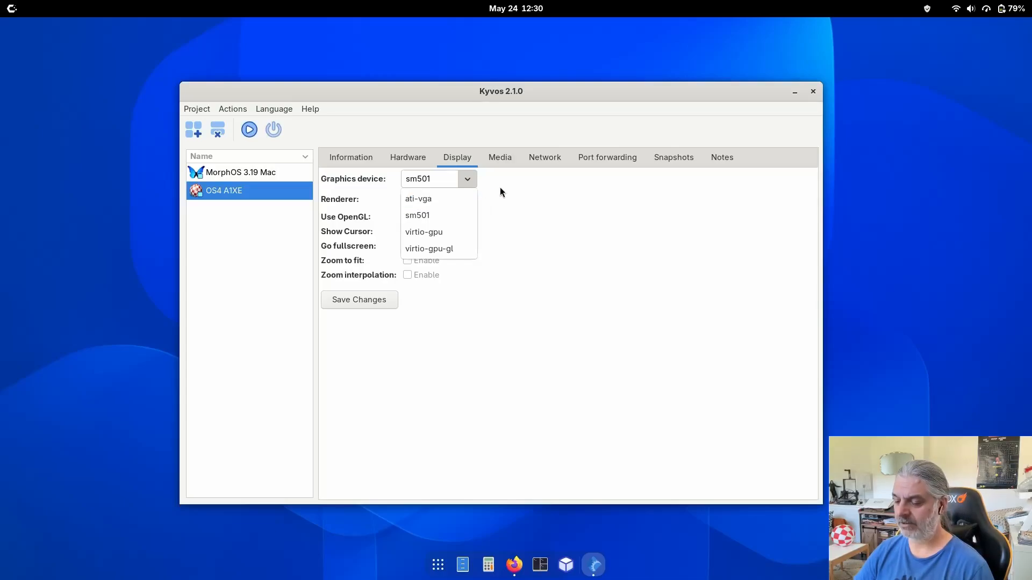
{"action": "left_click", "coordinate": [537, 190]}
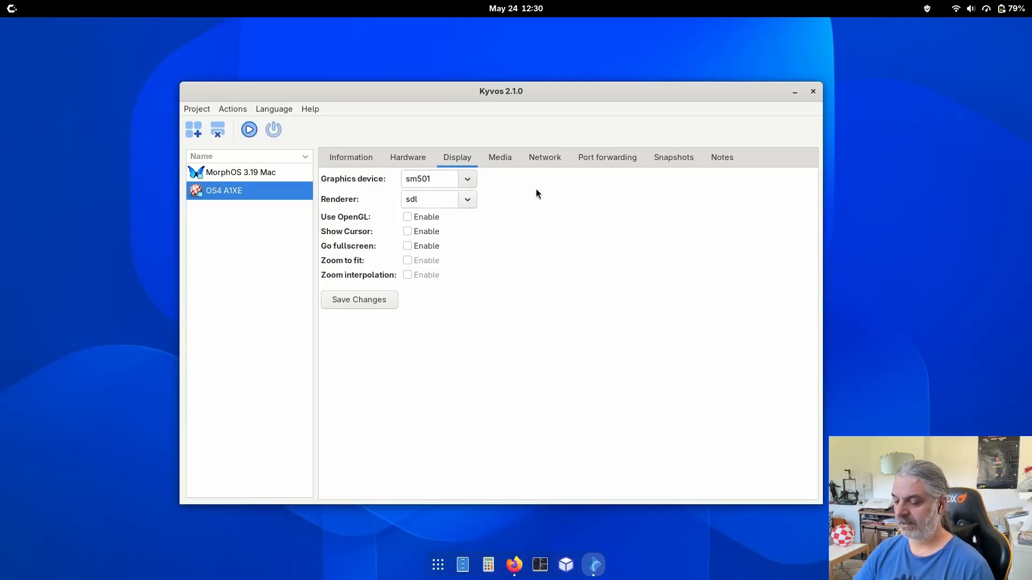
{"action": "left_click", "coordinate": [468, 179]}
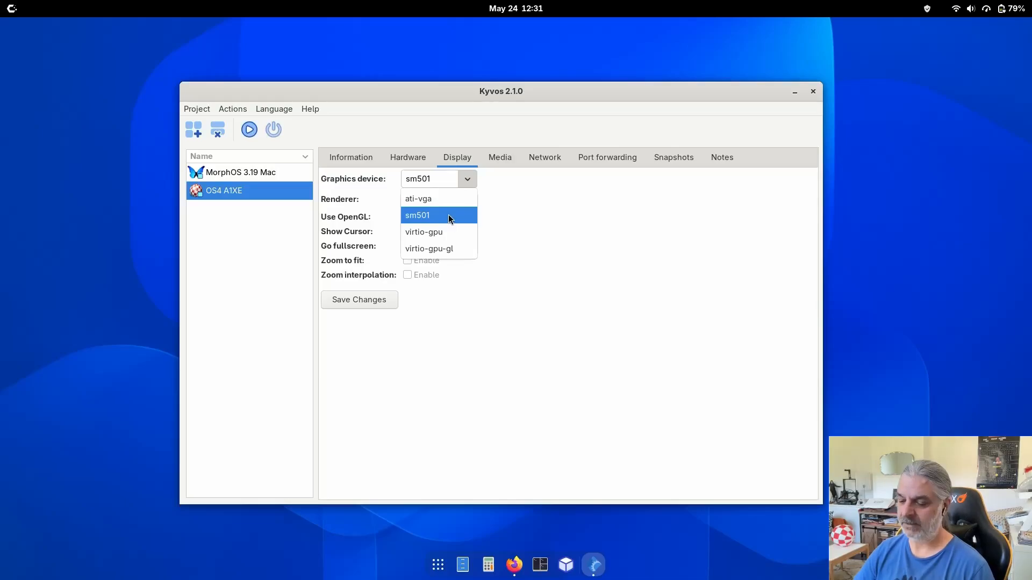
{"action": "left_click", "coordinate": [448, 215]}
{"action": "left_click", "coordinate": [501, 157]}
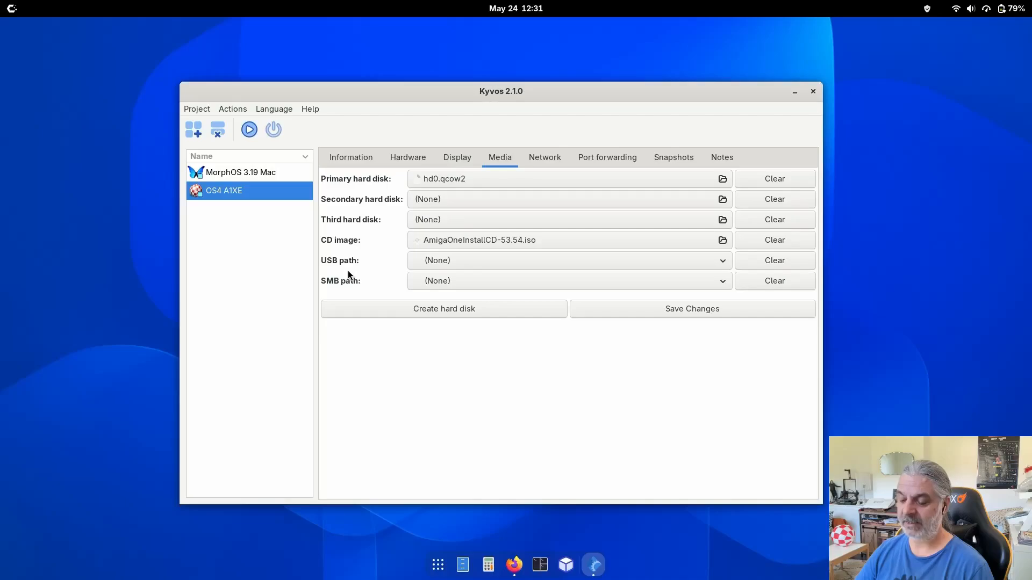
{"action": "mouse_move", "coordinate": [439, 261]}
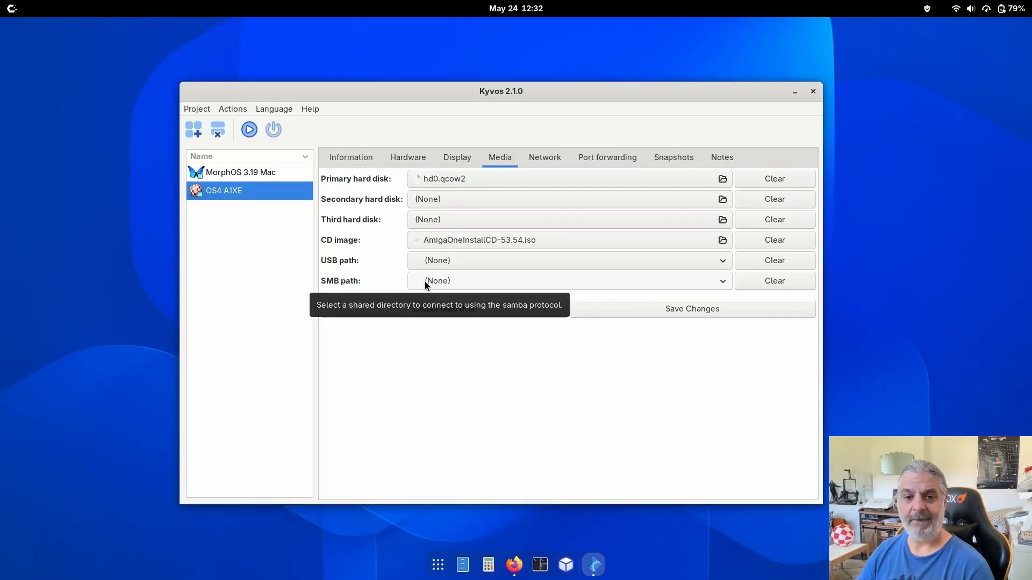
Open manual_2.1.pdf from the Applications folder in the home directory and reposition its window higher on the desktop
{"action": "left_click", "coordinate": [462, 566]}
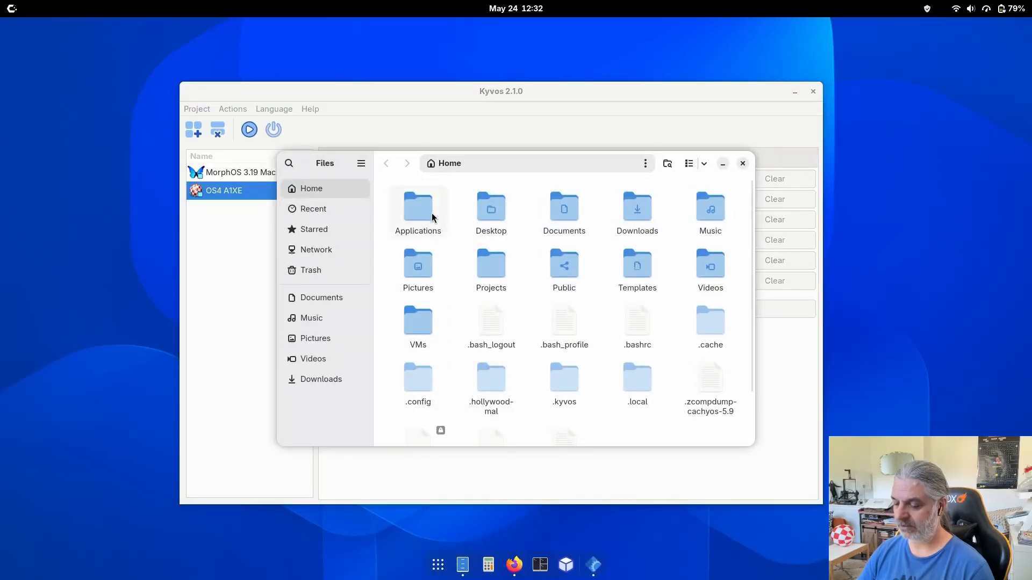
{"action": "left_click", "coordinate": [432, 216]}
{"action": "double_click", "coordinate": [432, 217]}
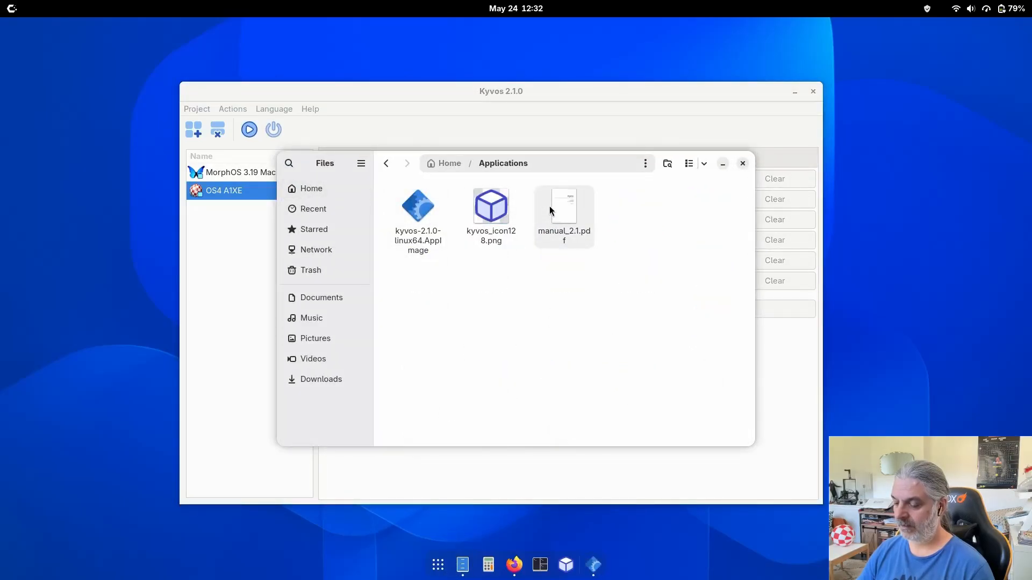
{"action": "double_click", "coordinate": [549, 210]}
{"action": "left_click_drag", "start_coordinate": [720, 151], "coordinate": [645, 56]}
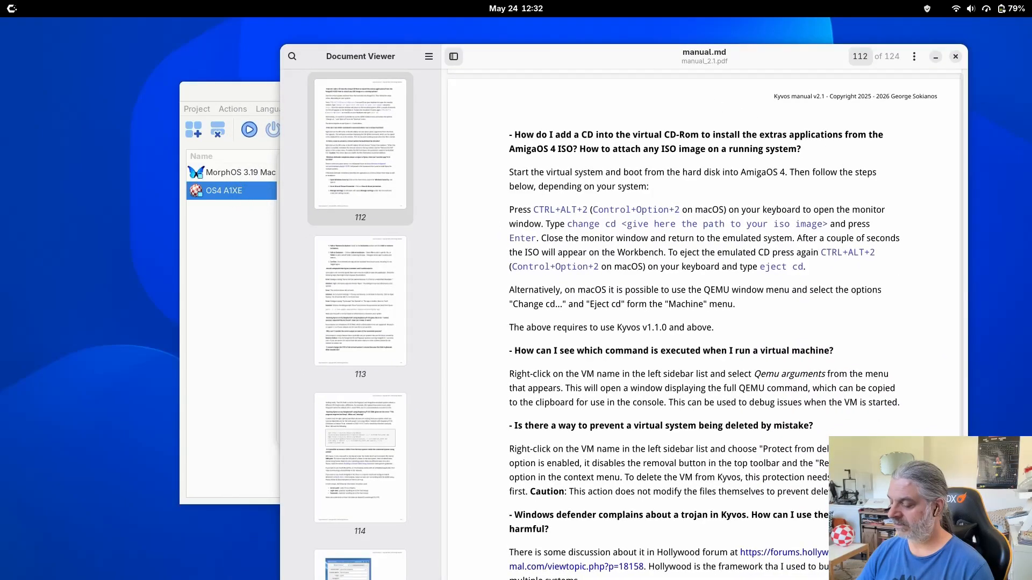
Return to the manual's table of contents and go to the "Enabling a Shared Folder Using Samba" section
{"action": "left_click_drag", "start_coordinate": [964, 537], "coordinate": [977, 92]}
{"action": "scroll", "coordinate": [696, 211], "scroll_direction": "up", "scroll_amount": 6}
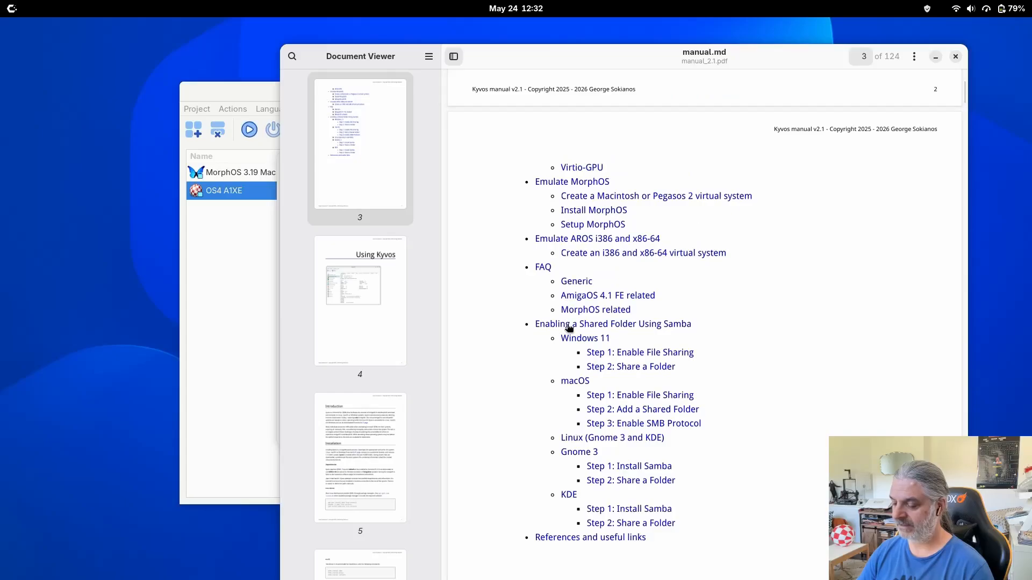
{"action": "mouse_move", "coordinate": [570, 326]}
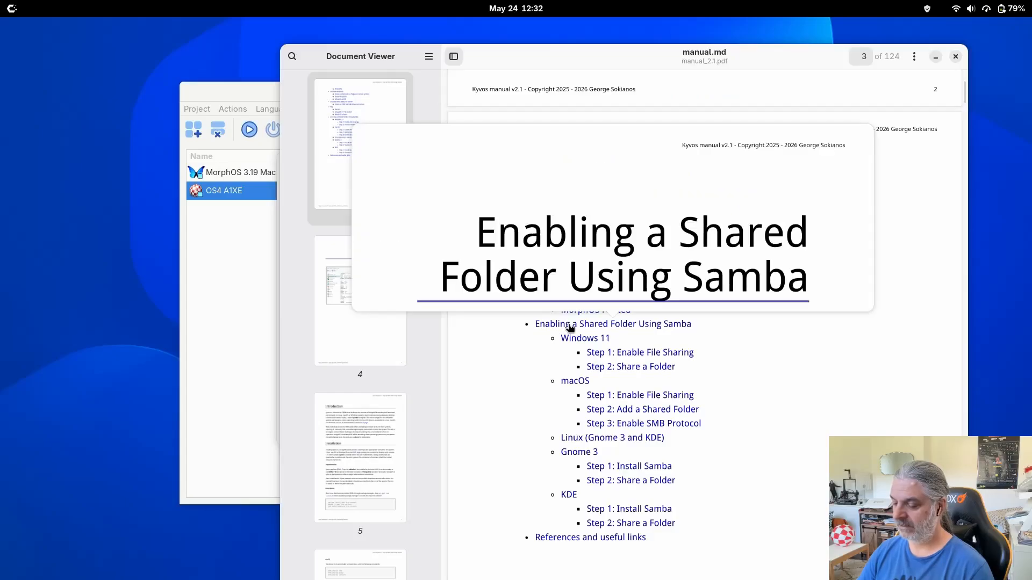
{"action": "left_click", "coordinate": [606, 327]}
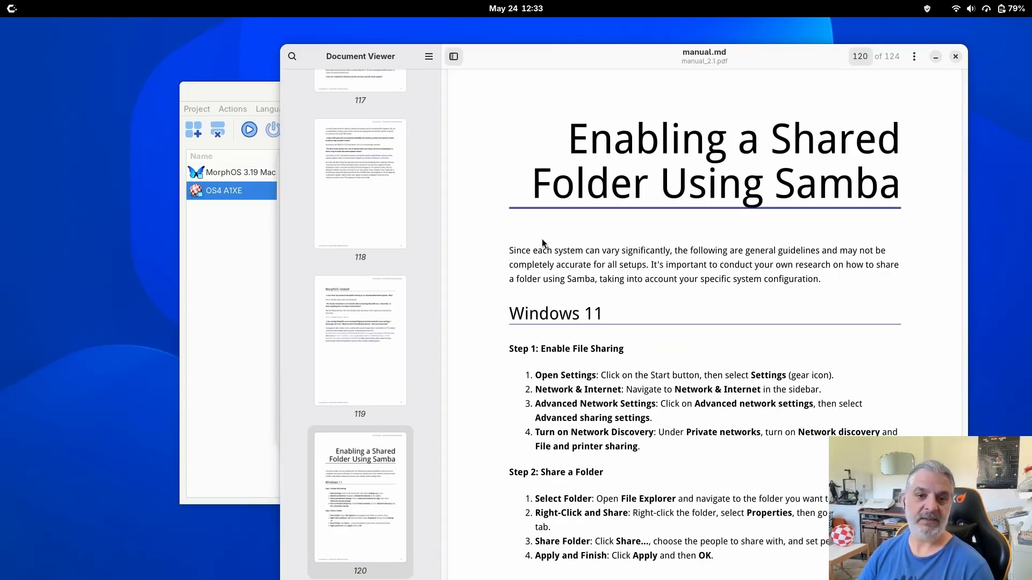
Look through the manual's Samba folder-sharing instructions for Windows 11, macOS, Gnome 3 and KDE
{"action": "scroll", "coordinate": [708, 274], "scroll_direction": "up", "scroll_amount": 5}
{"action": "scroll", "coordinate": [708, 275], "scroll_direction": "up", "scroll_amount": 10}
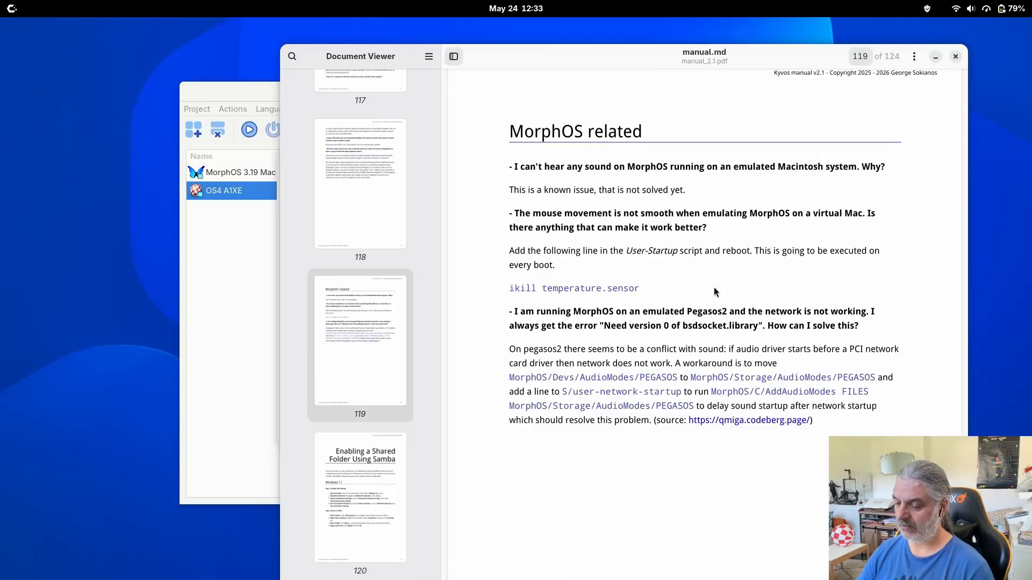
{"action": "scroll", "coordinate": [713, 287], "scroll_direction": "down", "scroll_amount": 10}
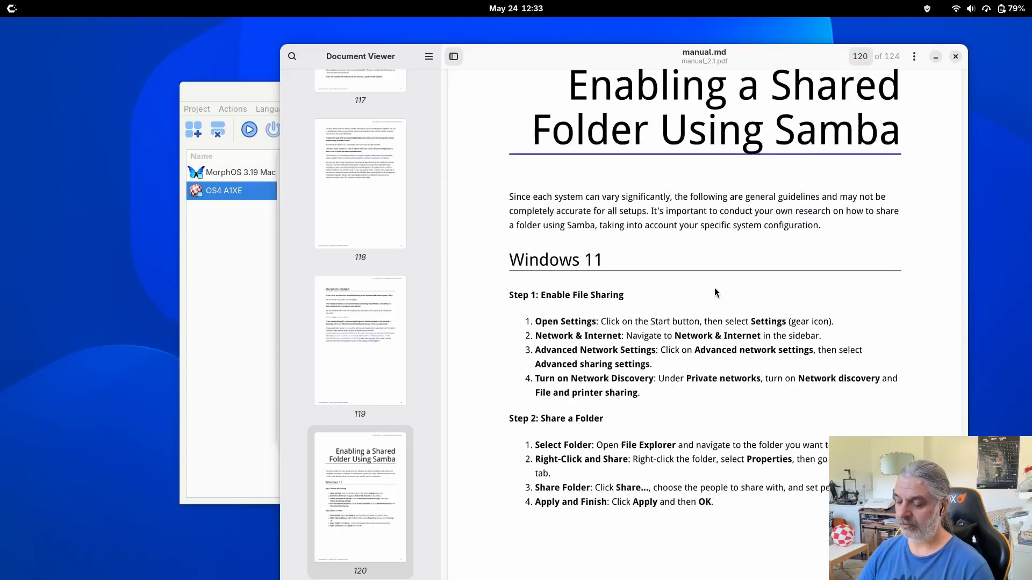
{"action": "scroll", "coordinate": [714, 288], "scroll_direction": "down", "scroll_amount": 15}
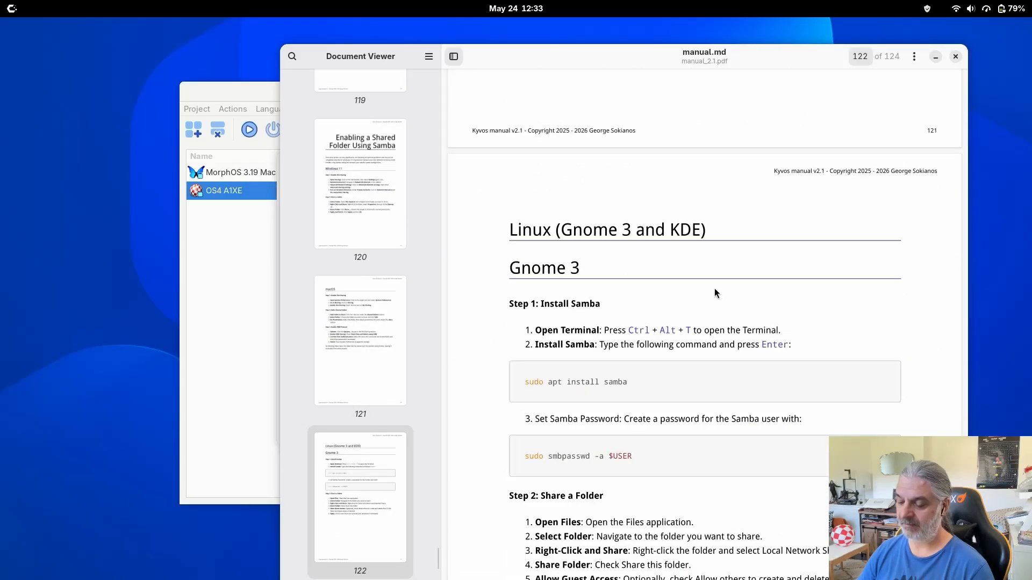
{"action": "scroll", "coordinate": [714, 293], "scroll_direction": "down", "scroll_amount": 15}
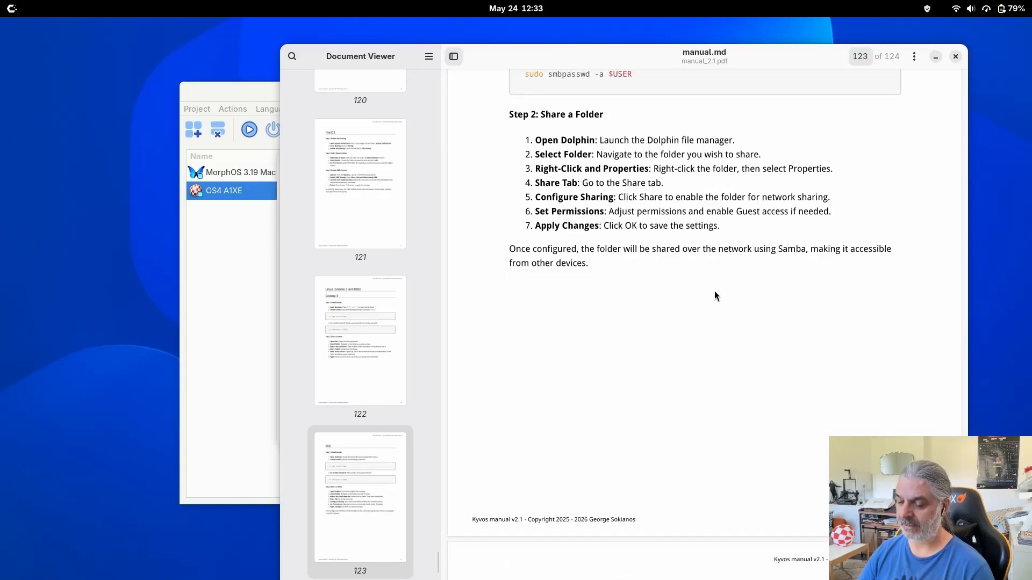
Close the manual, move the Applications folder window out of the way, and bring up the OS4 A1XE network settings
{"action": "scroll", "coordinate": [715, 291], "scroll_direction": "down", "scroll_amount": 5}
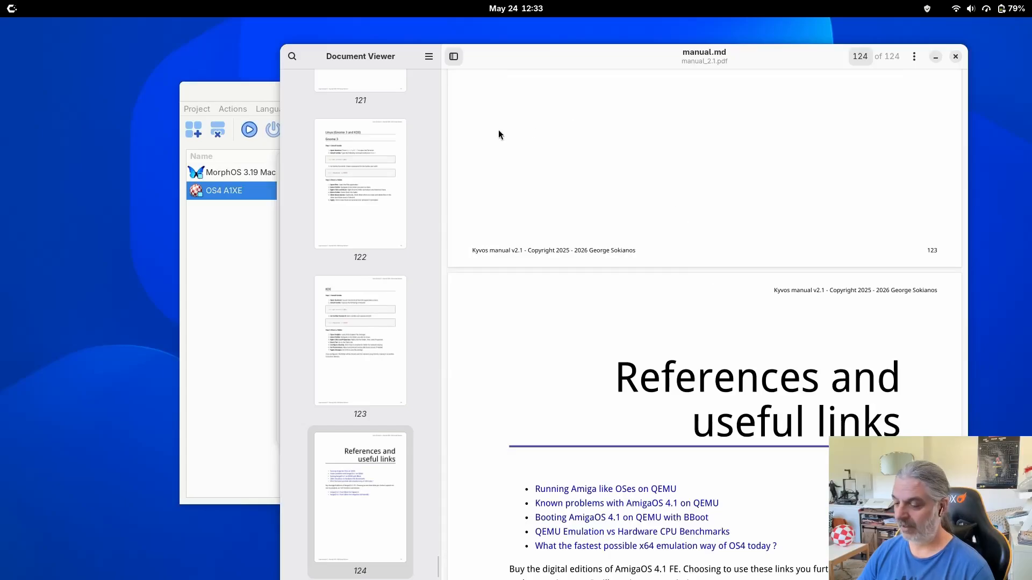
{"action": "left_click", "coordinate": [955, 56]}
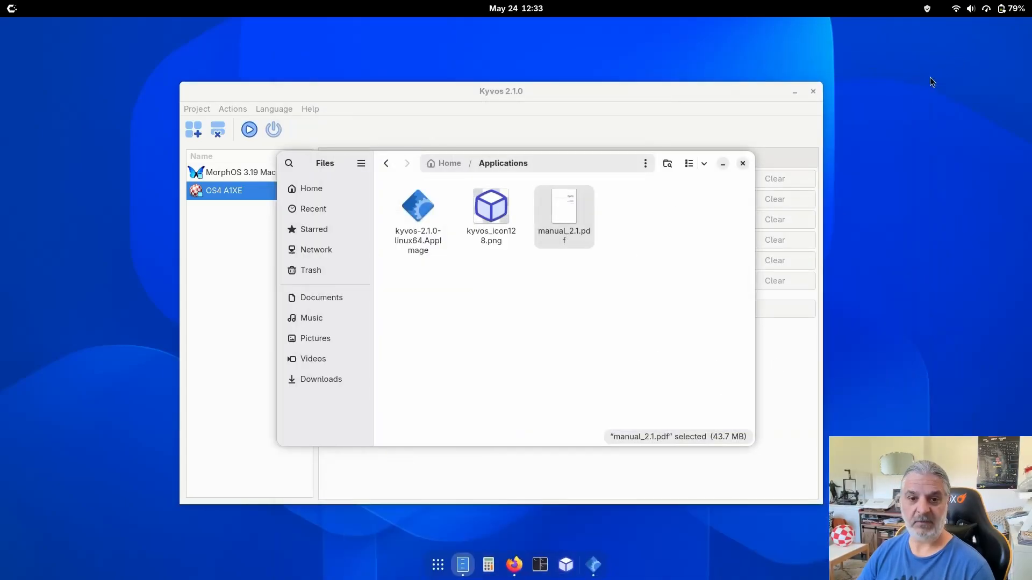
{"action": "left_click_drag", "start_coordinate": [606, 172], "coordinate": [847, 69]}
{"action": "left_click", "coordinate": [475, 93]}
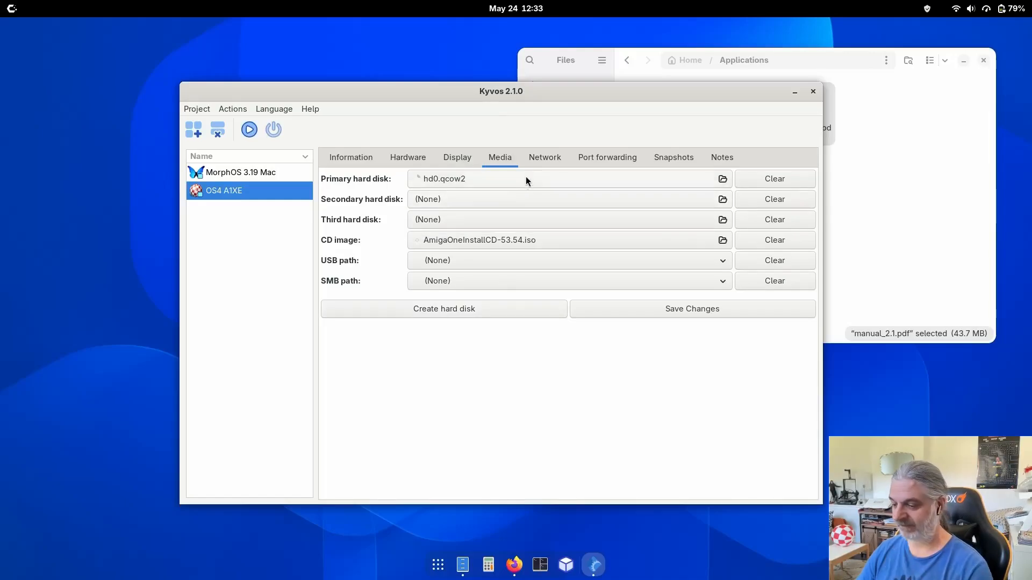
{"action": "left_click", "coordinate": [545, 158]}
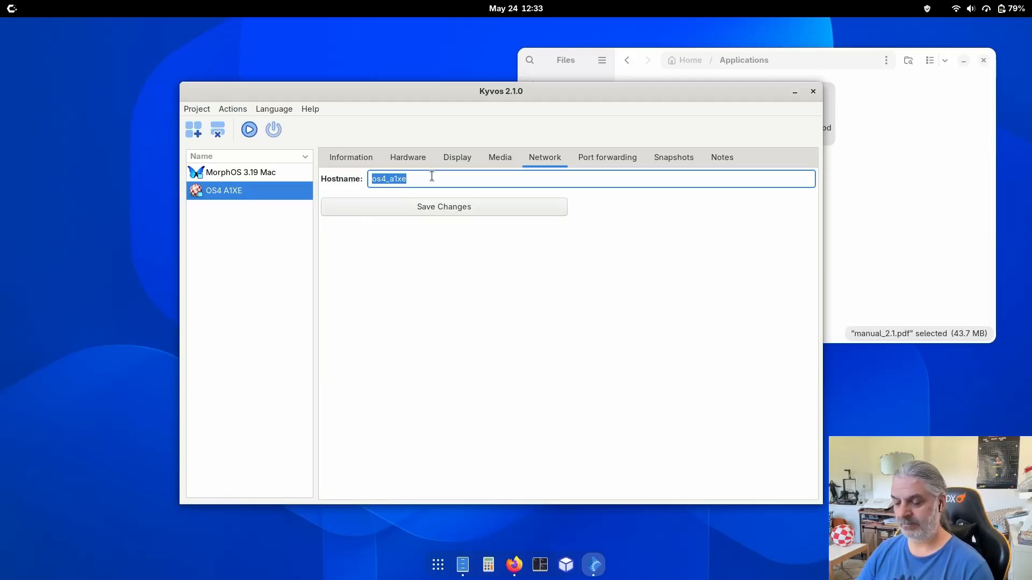
Add a tcp port forwarding rule from host port 2121 to guest port 21, and remove the rule again
{"action": "left_click", "coordinate": [618, 159]}
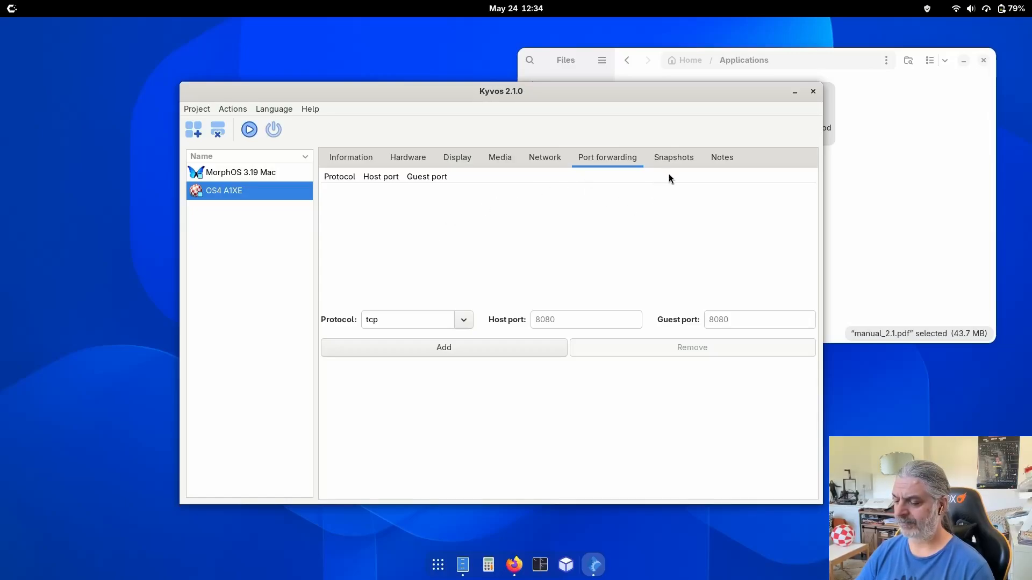
{"action": "left_click", "coordinate": [537, 317]}
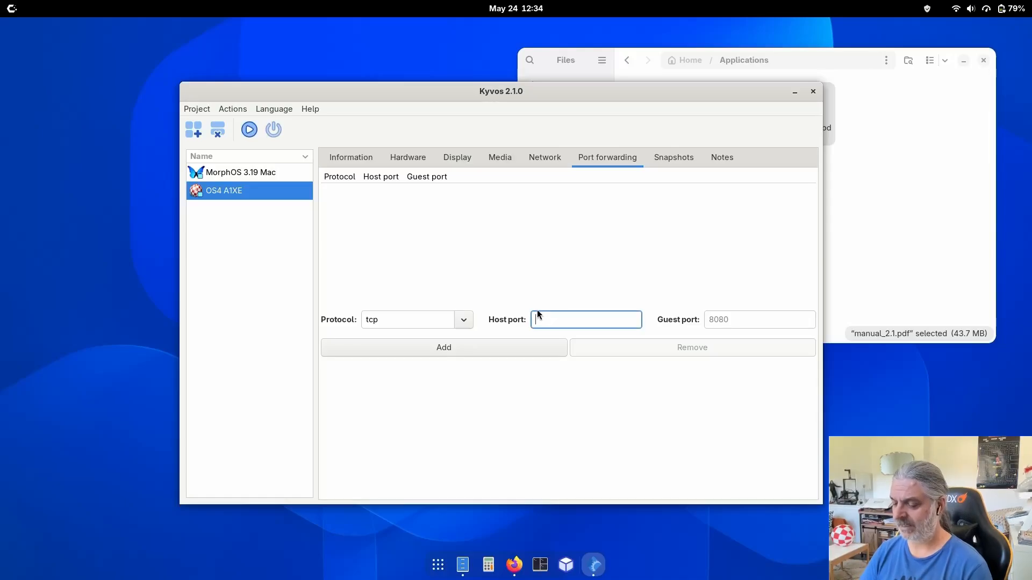
{"action": "type", "text": "2121"}
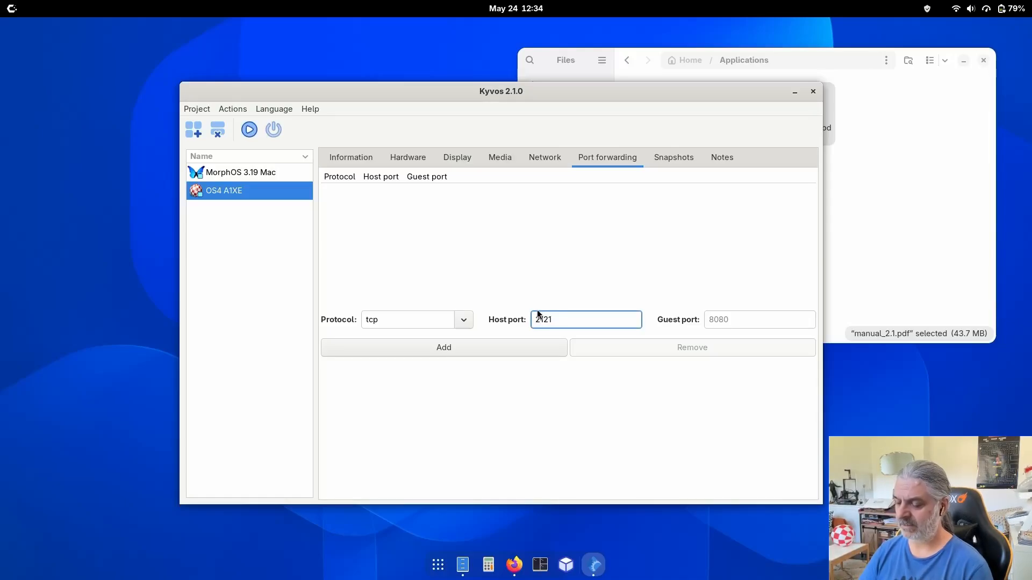
{"action": "left_click", "coordinate": [755, 319]}
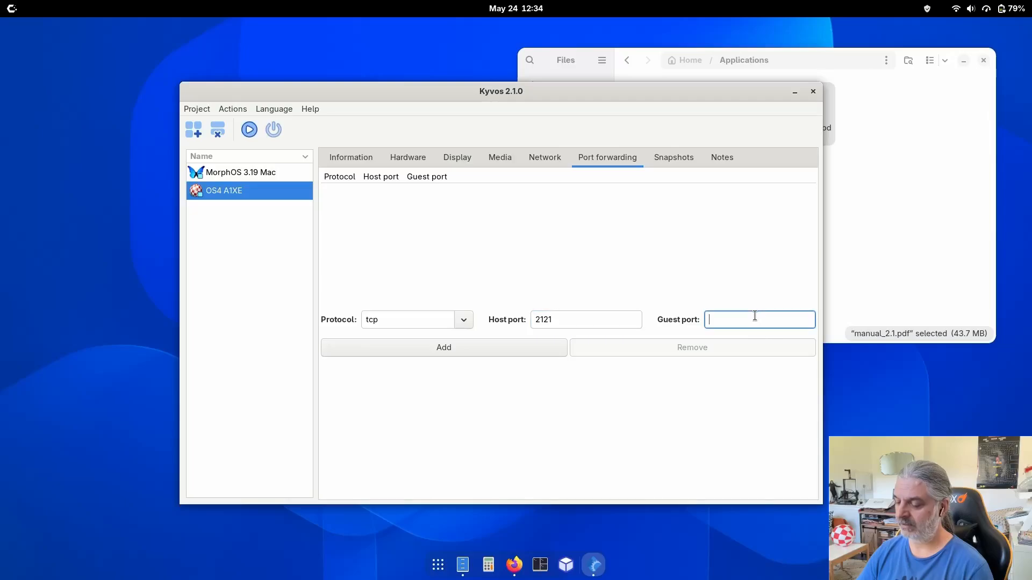
{"action": "type", "text": "21"}
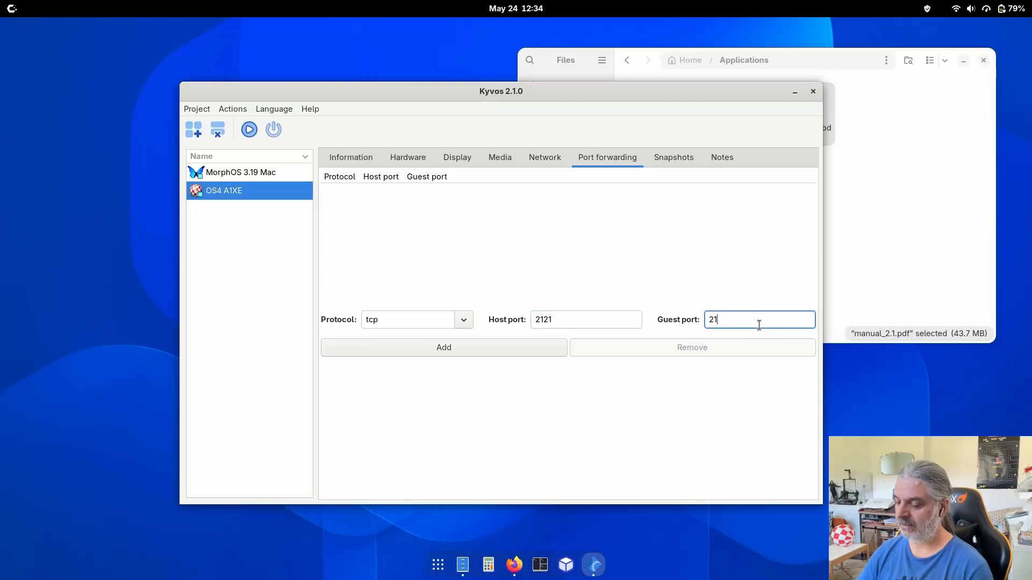
{"action": "left_click", "coordinate": [457, 348]}
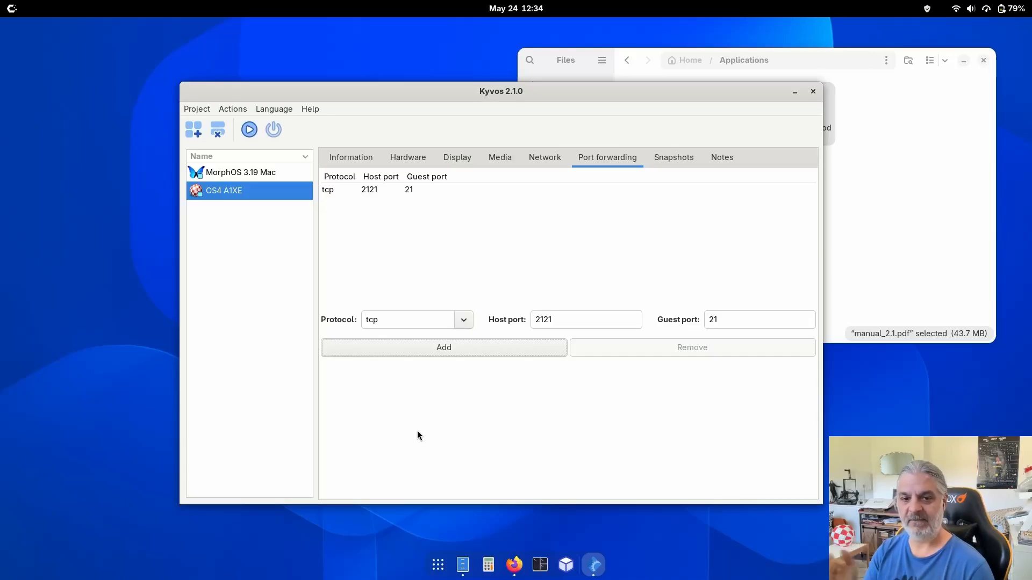
{"action": "left_click", "coordinate": [425, 190]}
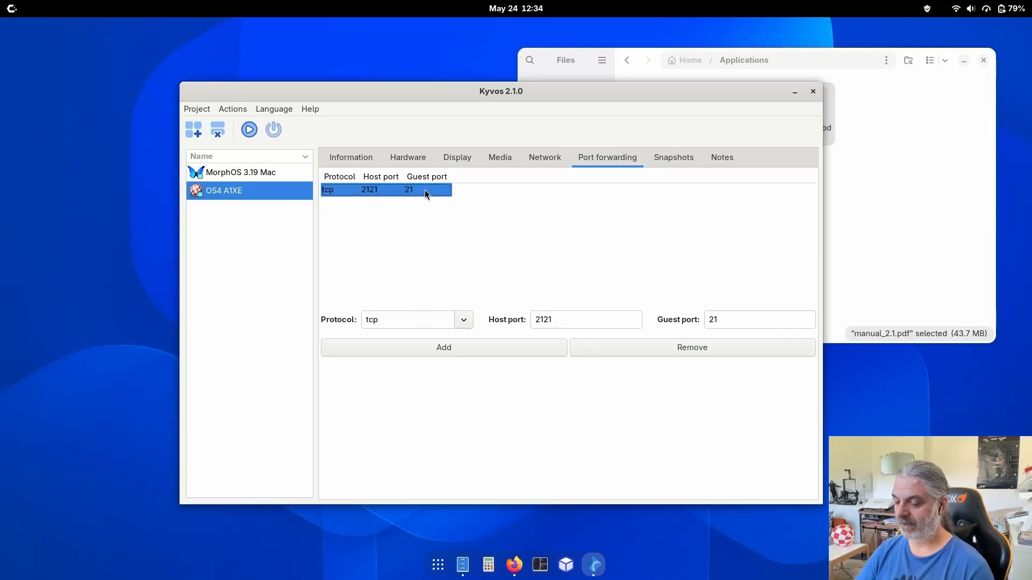
{"action": "left_click", "coordinate": [628, 348]}
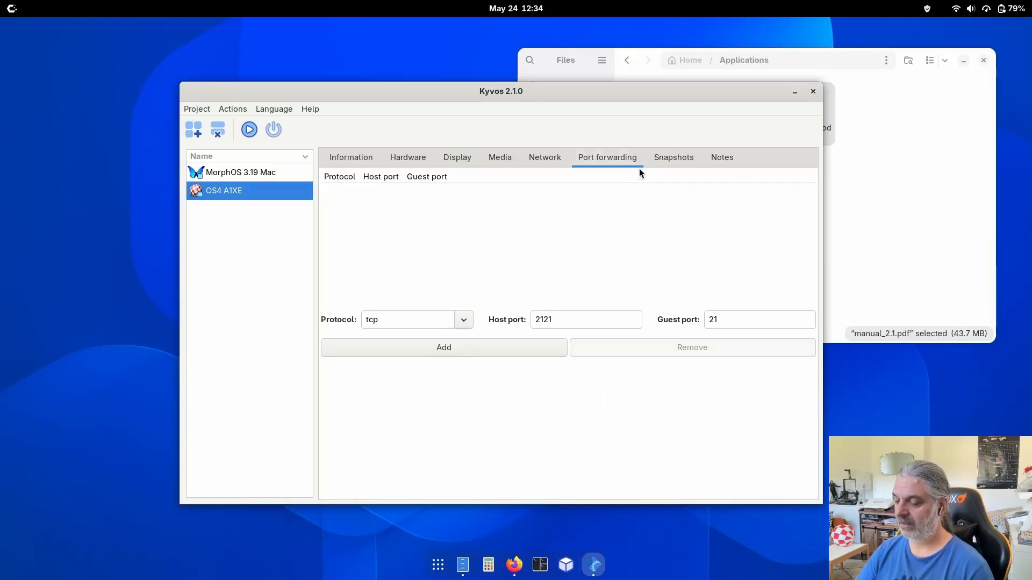
Reposition the Kyvos window and close the Applications folder window, cancelling the empty snapshot comment dialog
{"action": "left_click", "coordinate": [667, 157]}
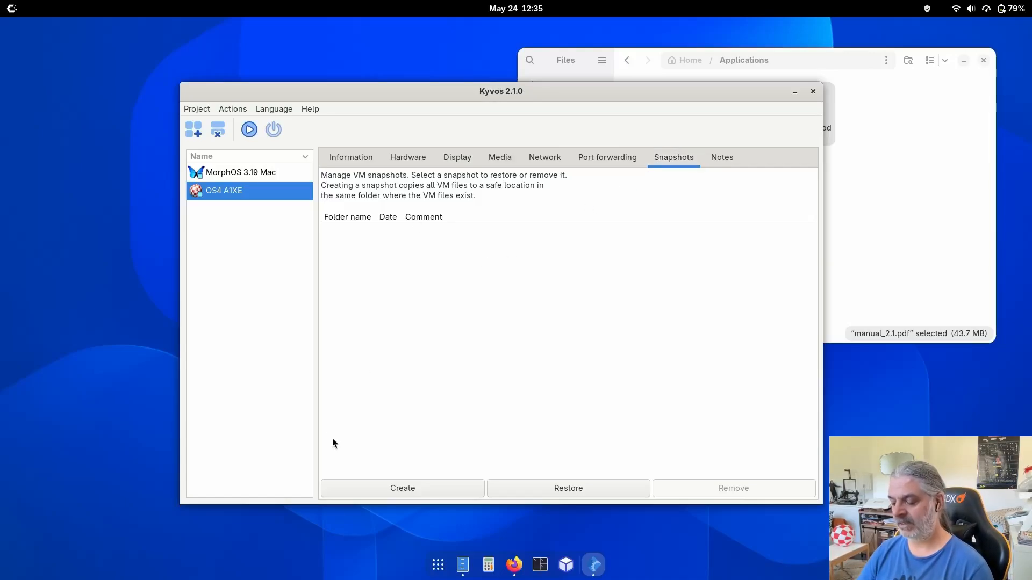
{"action": "left_click", "coordinate": [380, 488]}
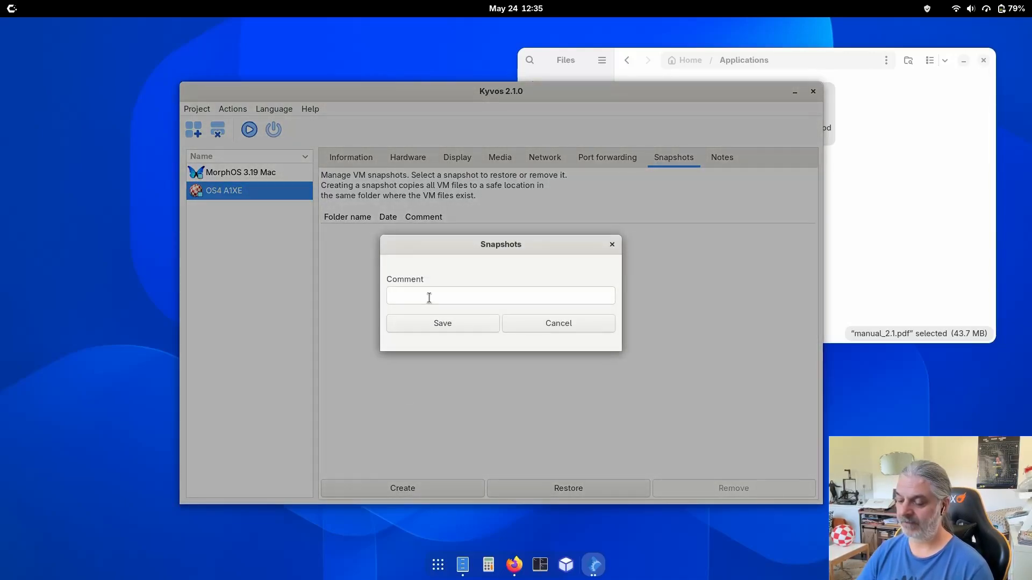
{"action": "left_click", "coordinate": [429, 297]}
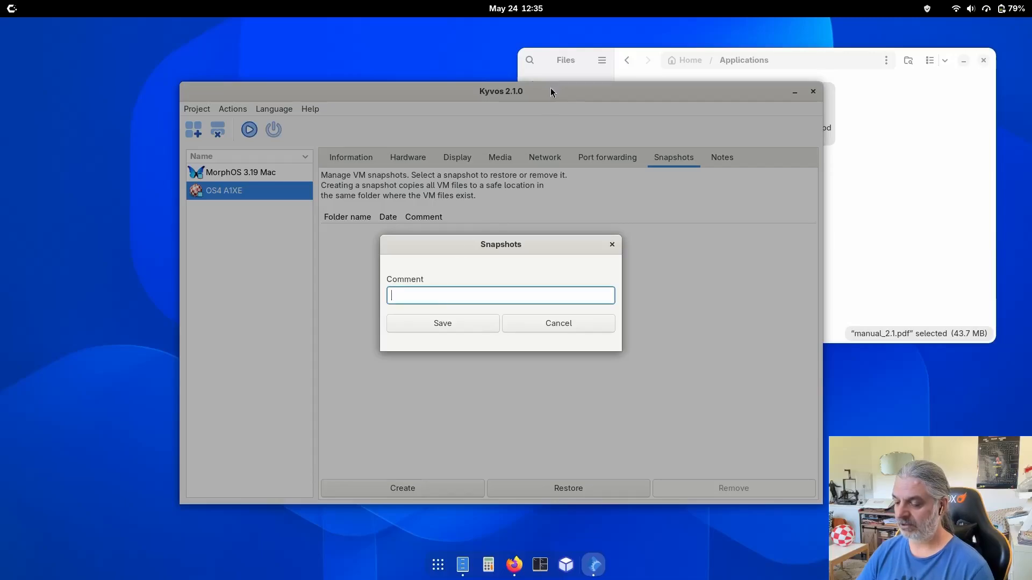
{"action": "left_click_drag", "start_coordinate": [514, 244], "coordinate": [395, 228]}
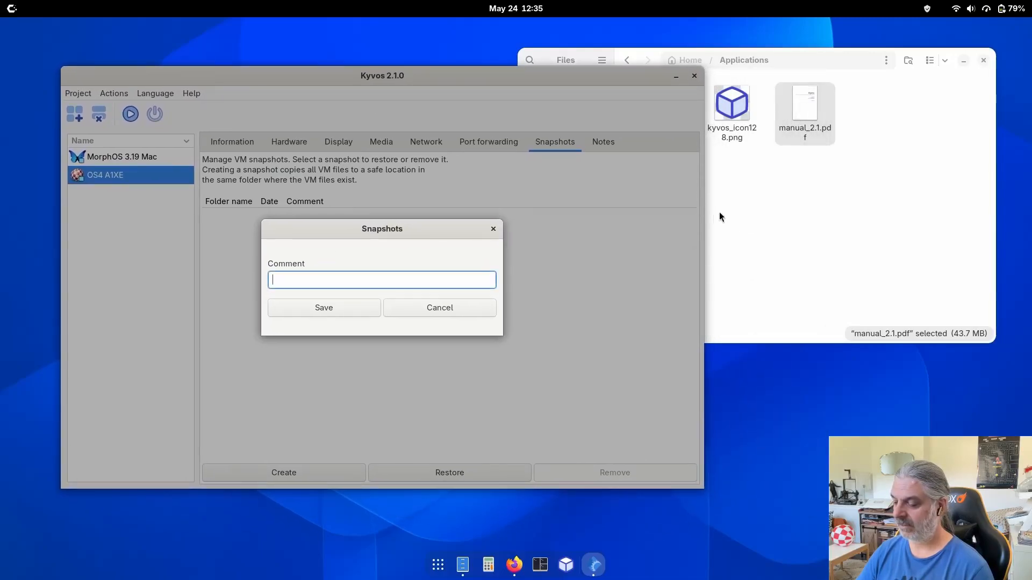
{"action": "left_click", "coordinate": [720, 214]}
{"action": "left_click", "coordinate": [983, 60]}
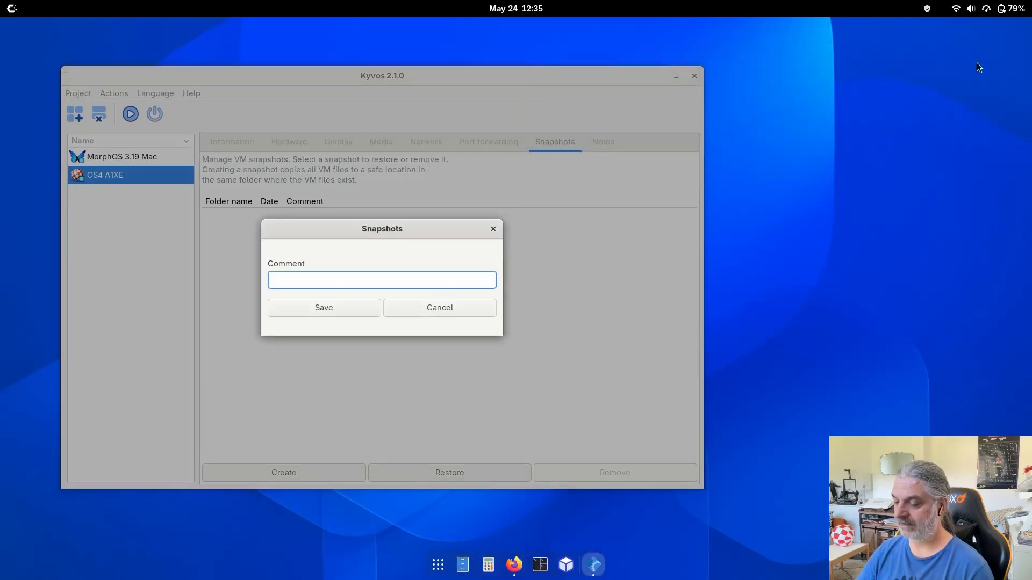
{"action": "left_click", "coordinate": [460, 307]}
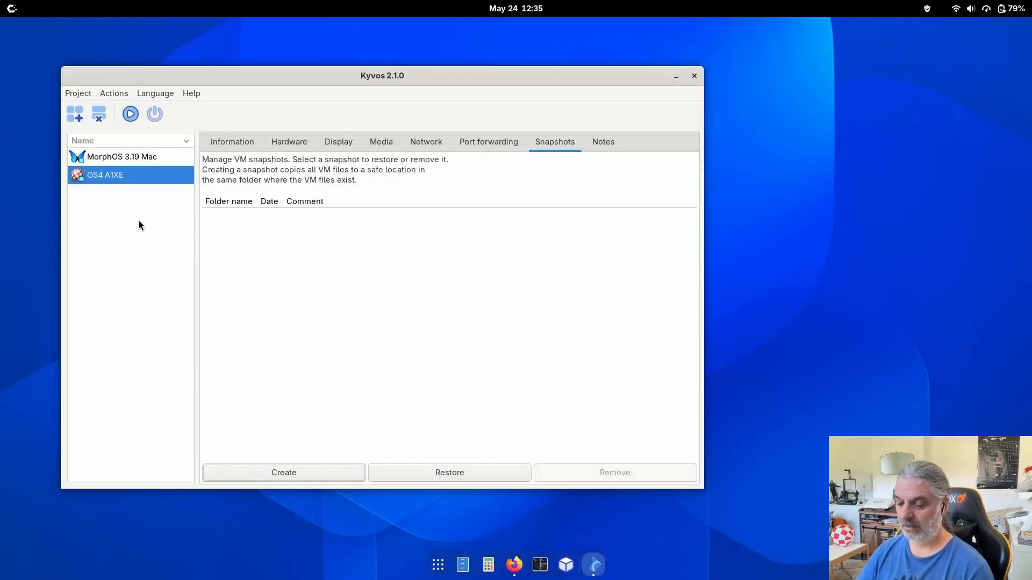
Open the OS4 A1XE virtual machine's folder from its general information and place the folder window beside Kyvos
{"action": "left_click", "coordinate": [237, 146]}
{"action": "left_click", "coordinate": [252, 201]}
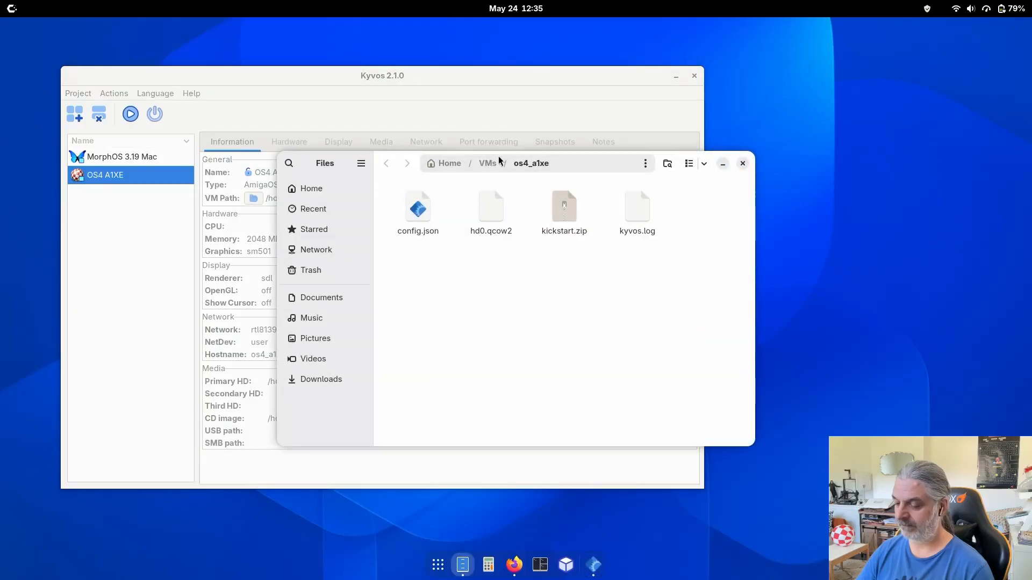
{"action": "left_click_drag", "start_coordinate": [590, 162], "coordinate": [812, 112]}
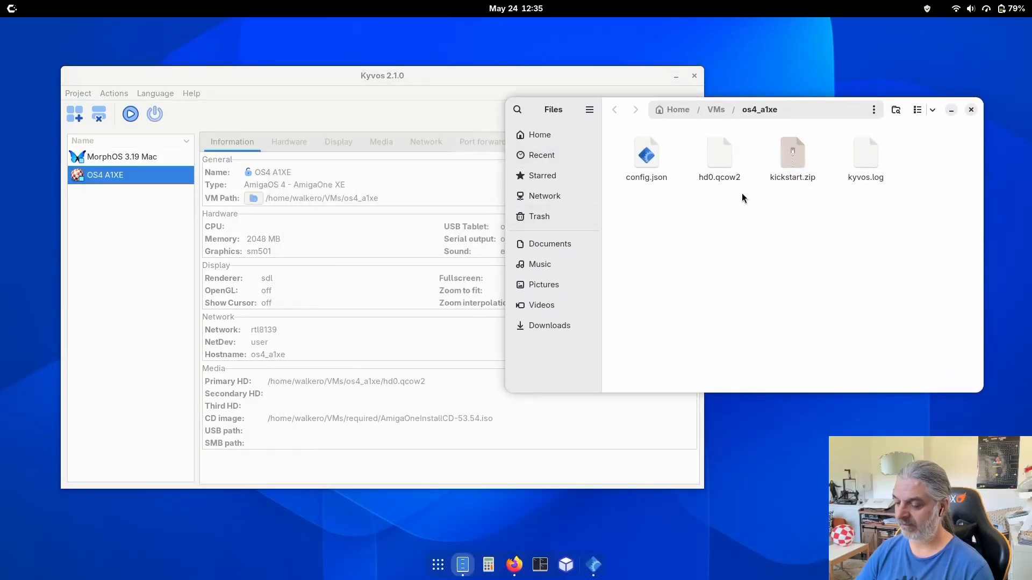
Create a snapshot of the OS4 A1XE virtual machine with the comment "Before OS installation"
{"action": "left_click", "coordinate": [477, 83]}
{"action": "left_click", "coordinate": [524, 142]}
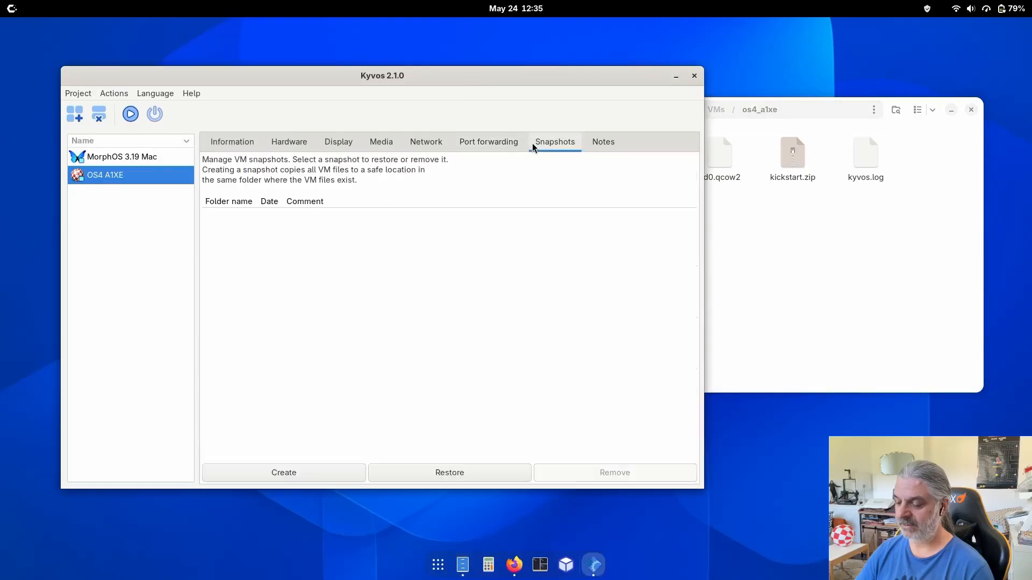
{"action": "left_click", "coordinate": [231, 474]}
{"action": "left_click", "coordinate": [317, 282]}
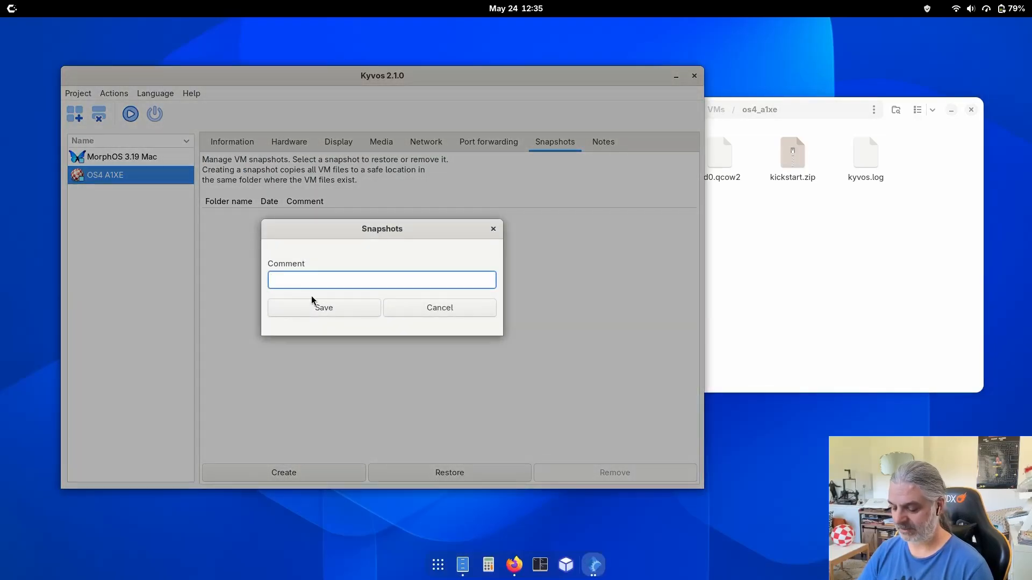
{"action": "type", "text": "Before"}
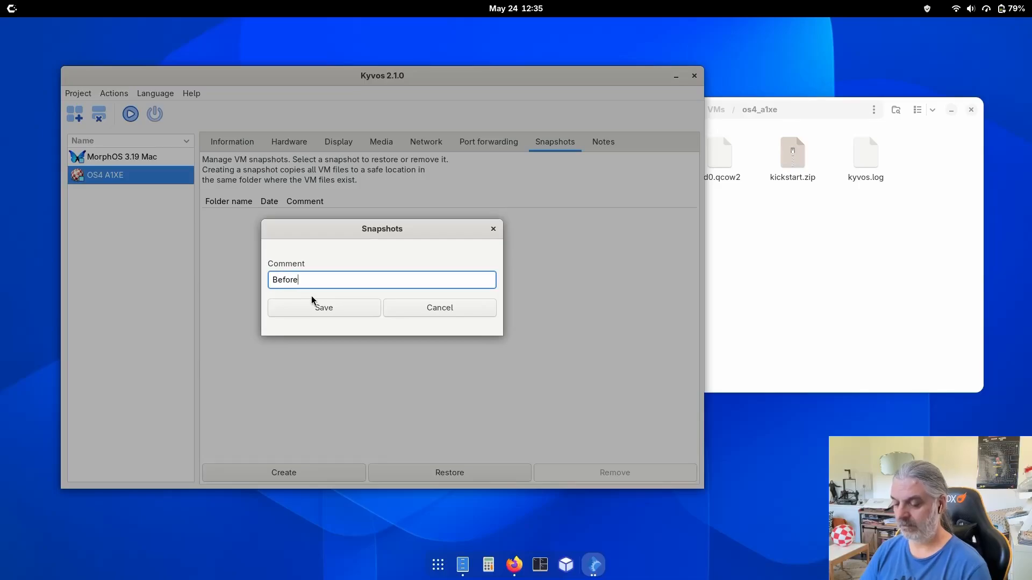
{"action": "type", "text": " OS inst"}
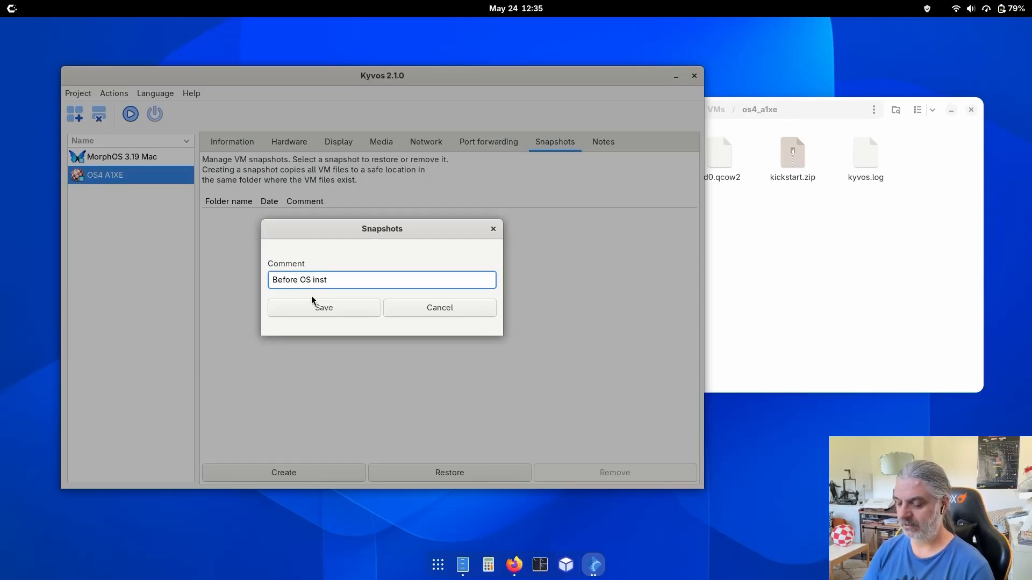
{"action": "type", "text": "allation"}
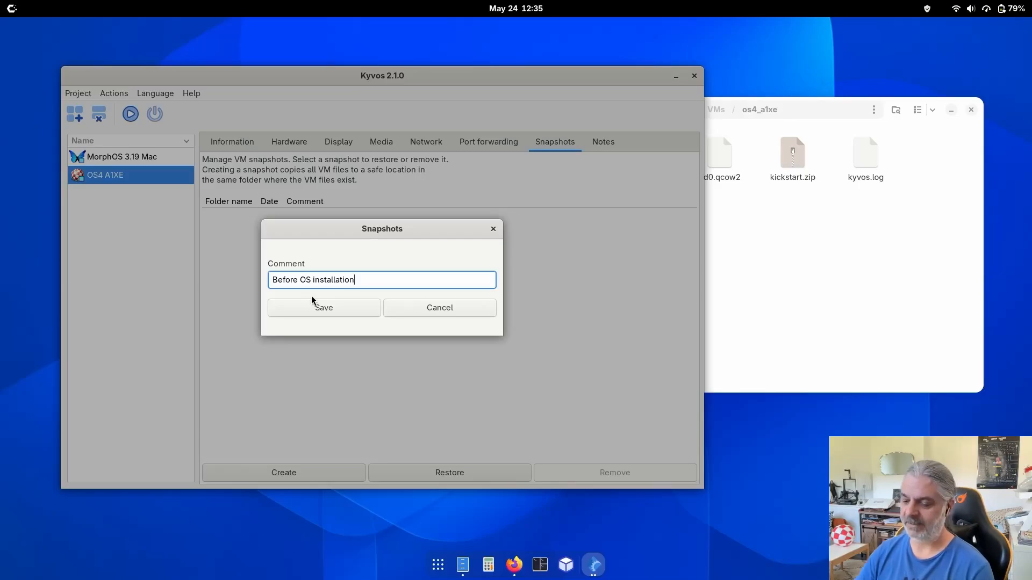
{"action": "left_click", "coordinate": [346, 311]}
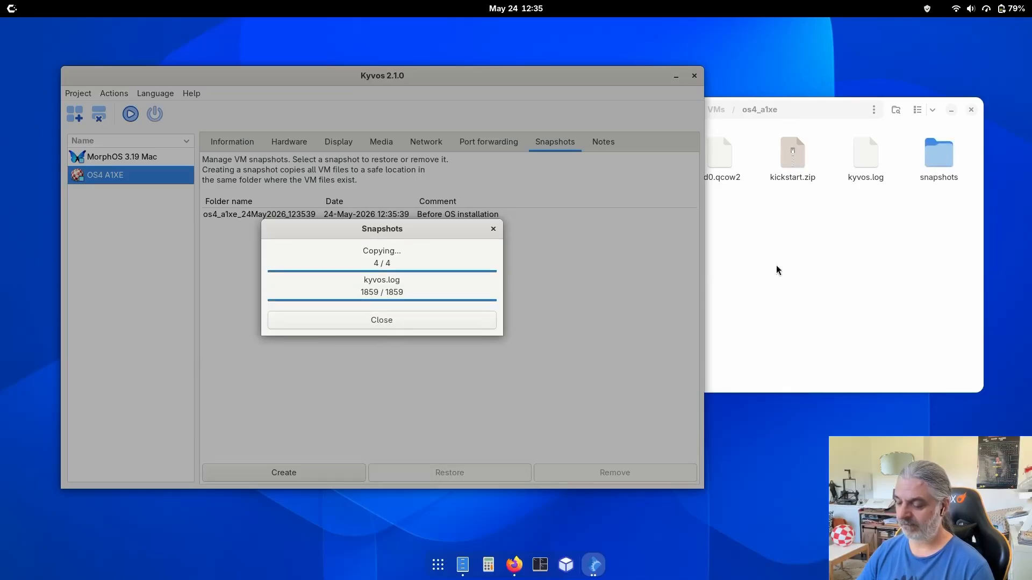
{"action": "left_click", "coordinate": [354, 321]}
Inspect the new snapshot's files inside the snapshots folder, return to os4_a1xe, and select the snapshot's entry in Kyvos
{"action": "left_click", "coordinate": [736, 235]}
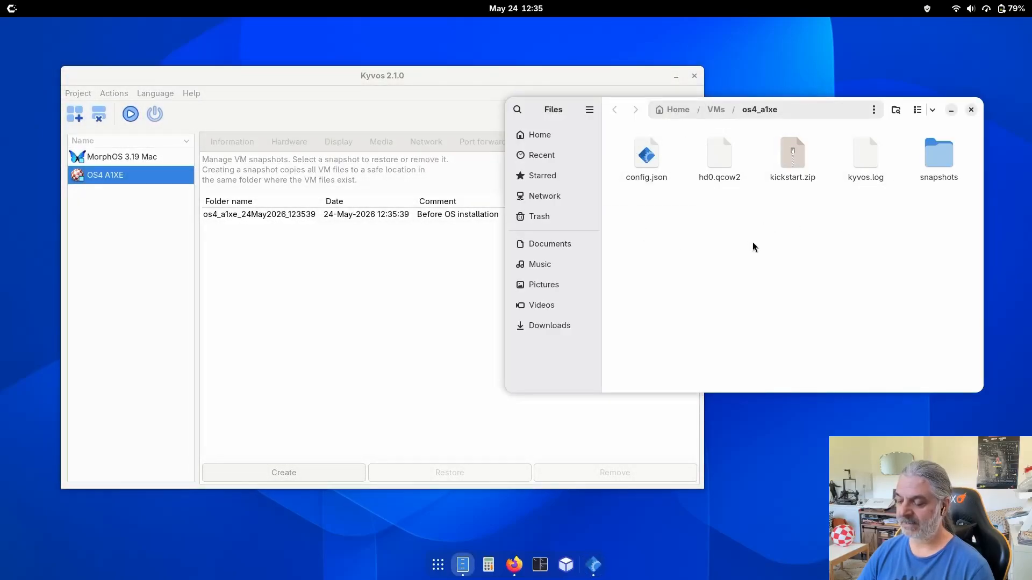
{"action": "double_click", "coordinate": [937, 160]}
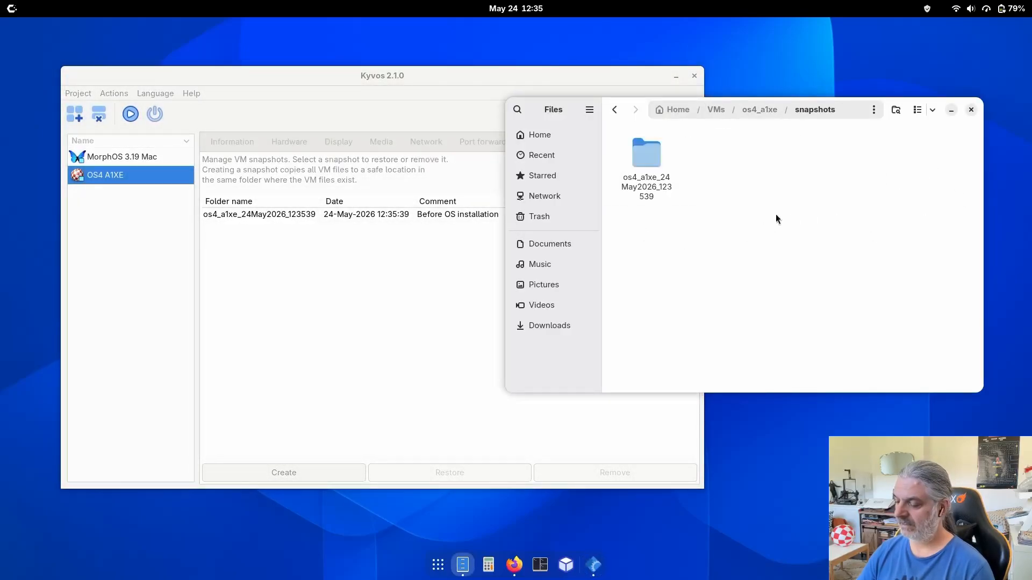
{"action": "double_click", "coordinate": [652, 182]}
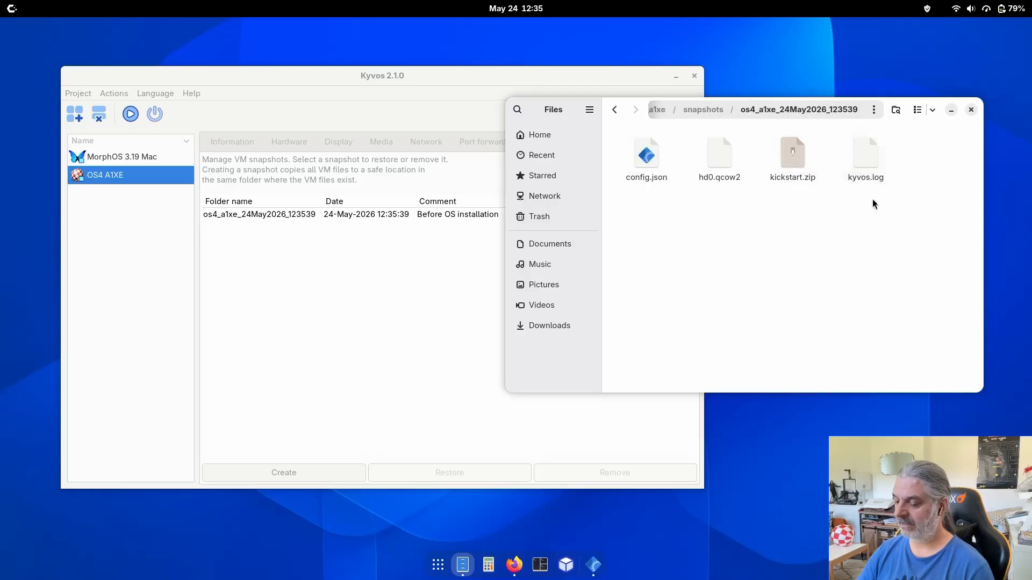
{"action": "left_click", "coordinate": [703, 109]}
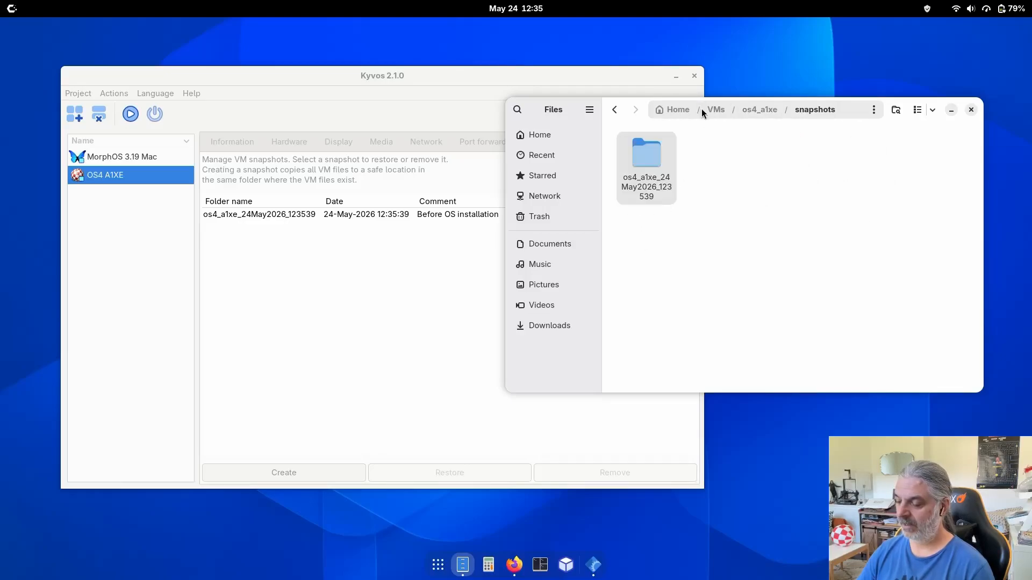
{"action": "left_click", "coordinate": [744, 111]}
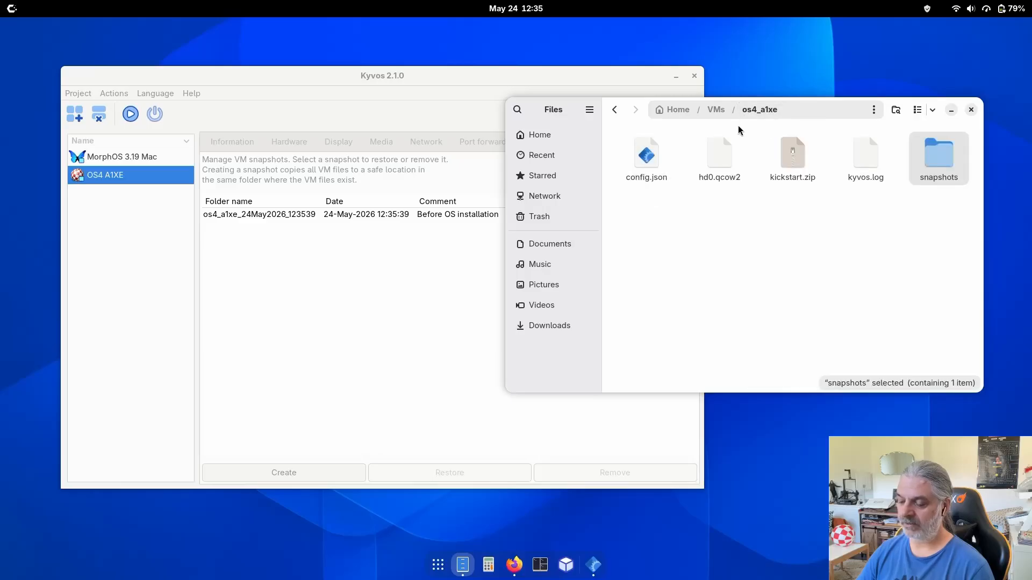
{"action": "left_click", "coordinate": [369, 360]}
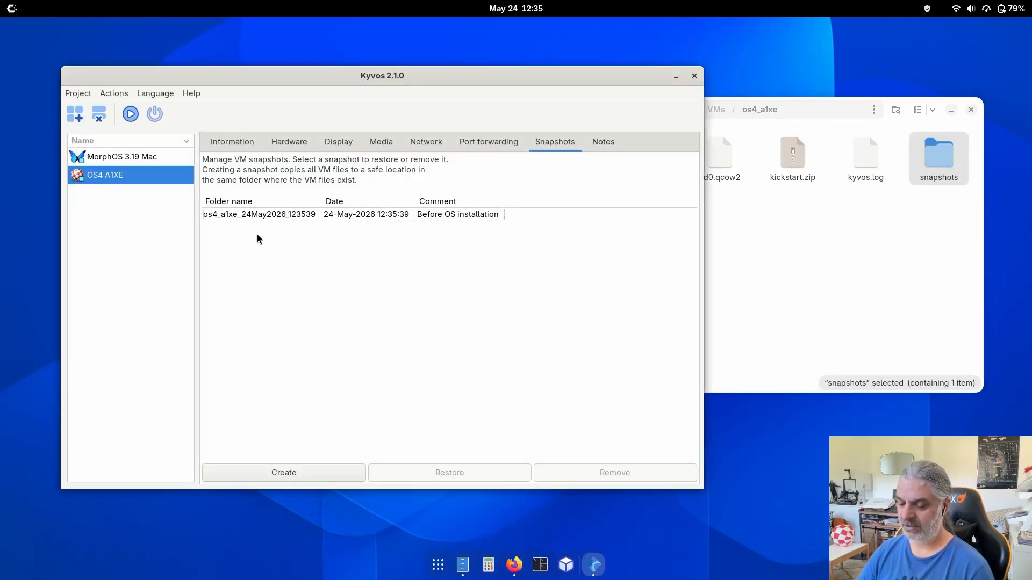
{"action": "left_click", "coordinate": [259, 216]}
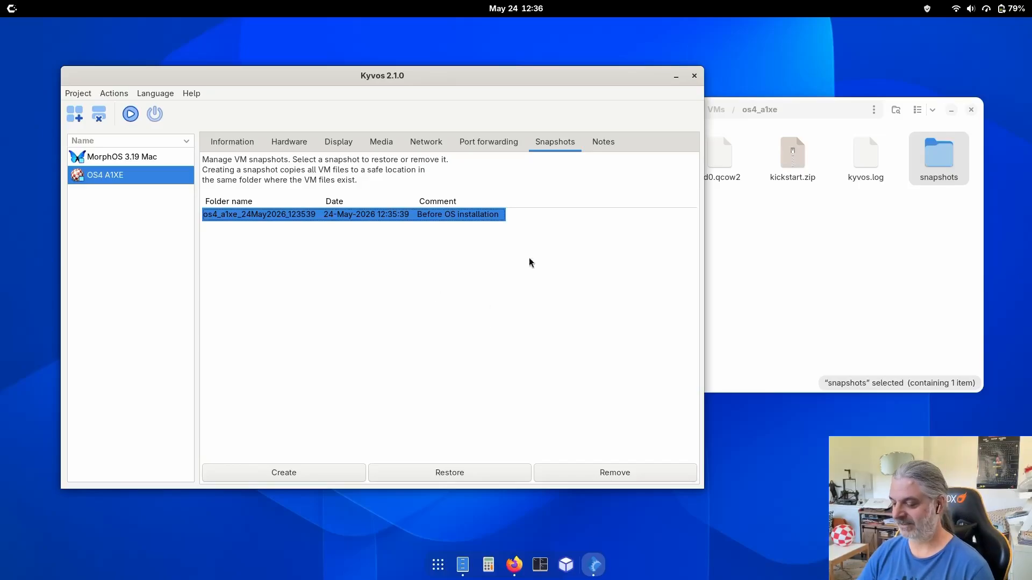
Add the note "A VM used for videos" to the OS4 A1XE virtual machine and save it
{"action": "left_click", "coordinate": [617, 146]}
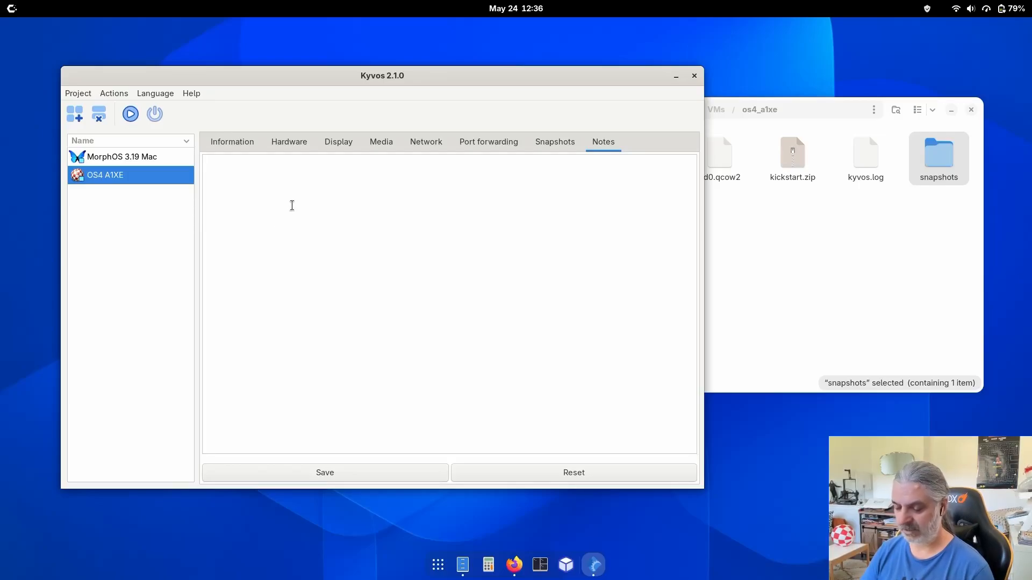
{"action": "type", "text": "A "}
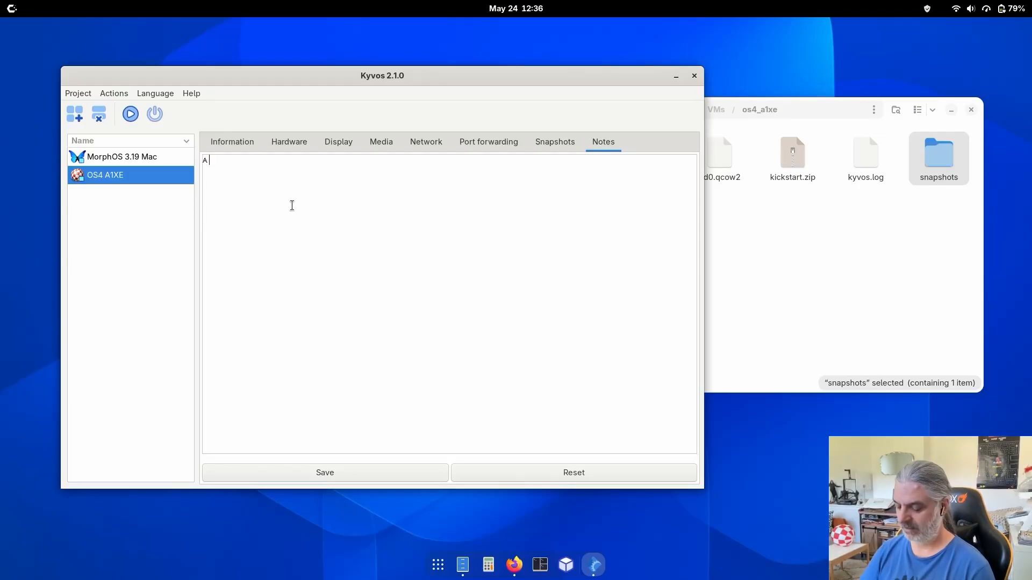
{"action": "type", "text": "VM used for videos"}
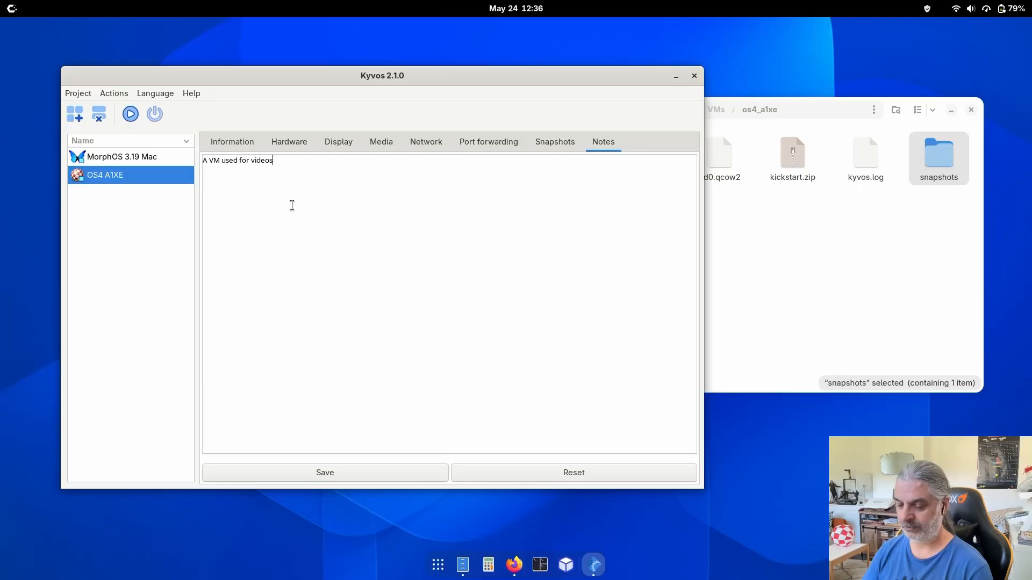
{"action": "left_click", "coordinate": [341, 474]}
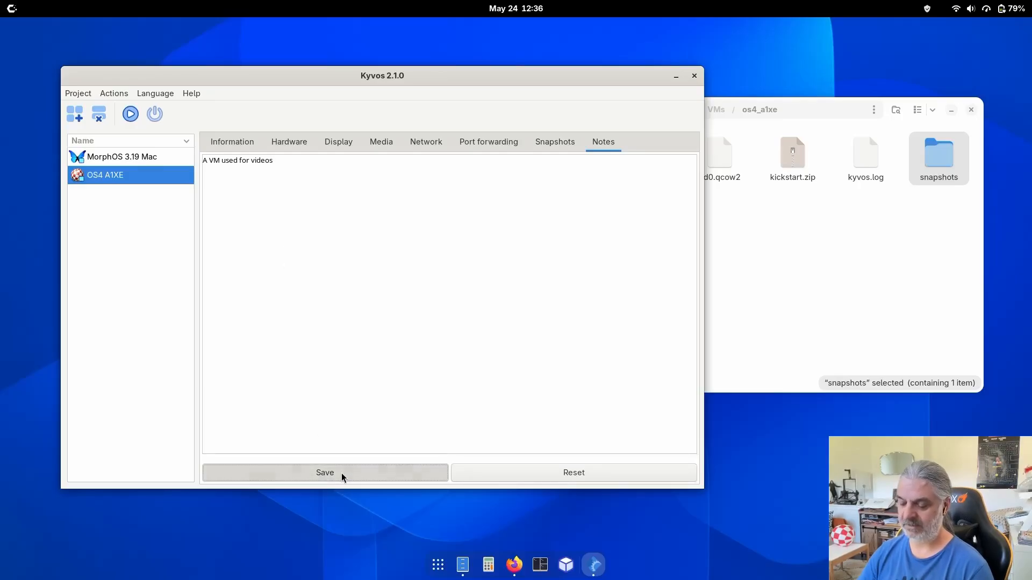
Review the OS4 A1XE machine's information overview, its folder's files and the actions available for the machine
{"action": "left_click", "coordinate": [240, 146]}
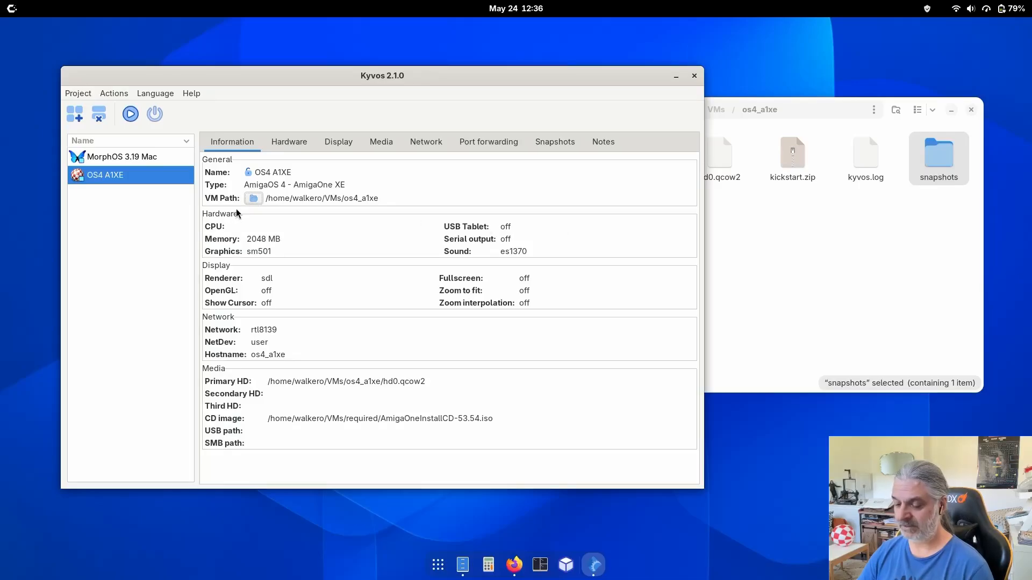
{"action": "left_click", "coordinate": [748, 232]}
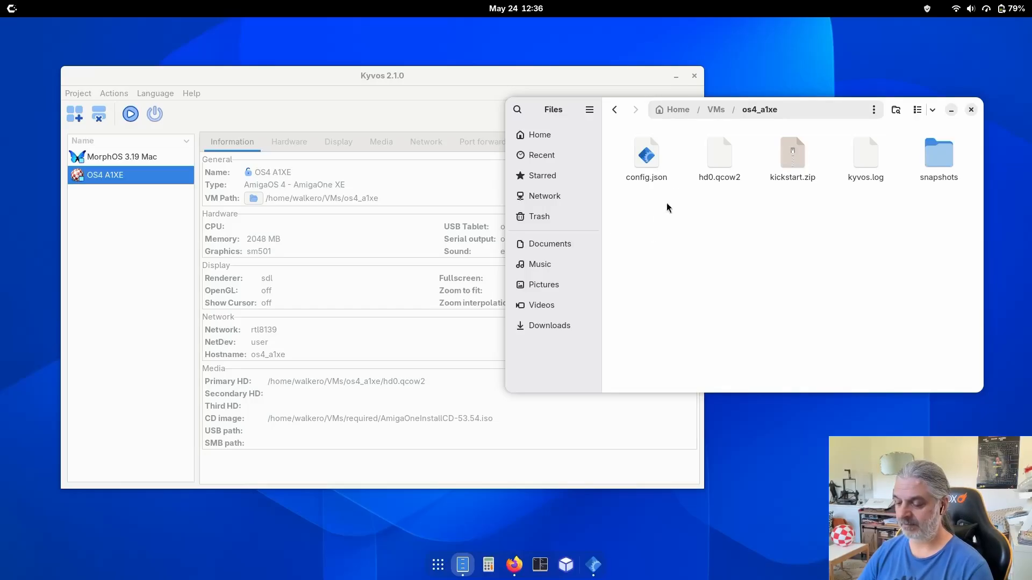
{"action": "left_click", "coordinate": [262, 172]}
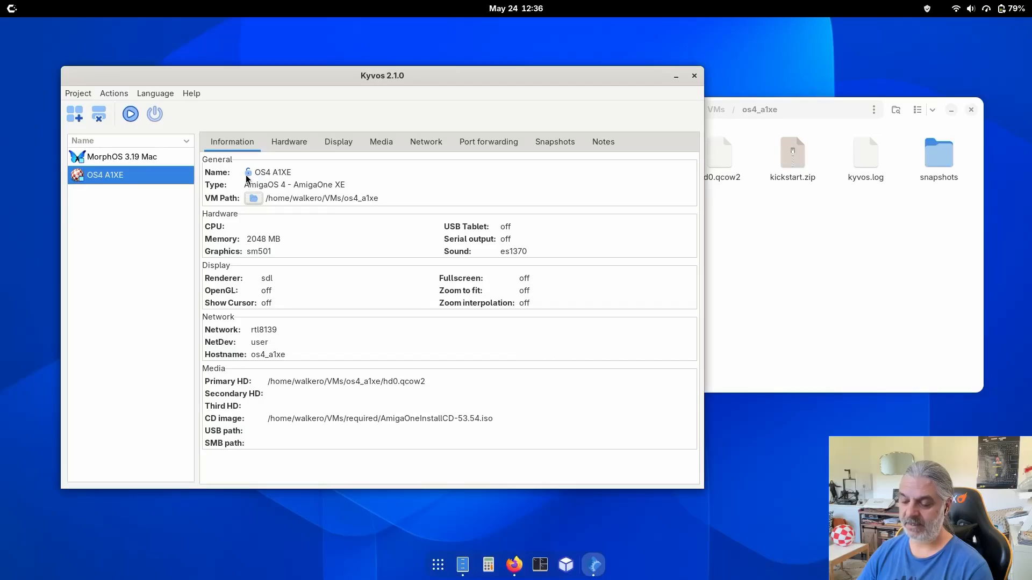
{"action": "mouse_move", "coordinate": [246, 179]}
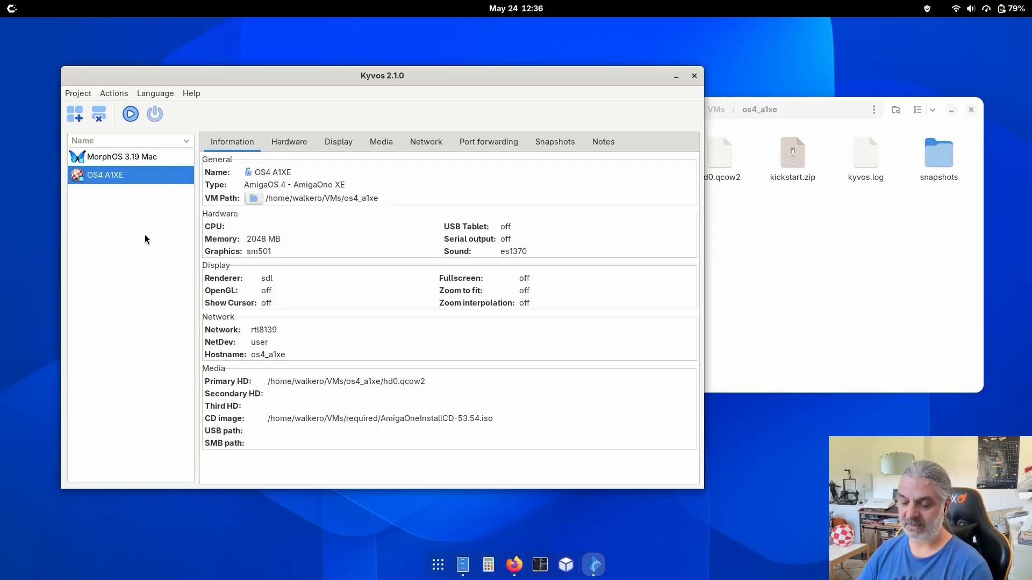
{"action": "right_click", "coordinate": [119, 181]}
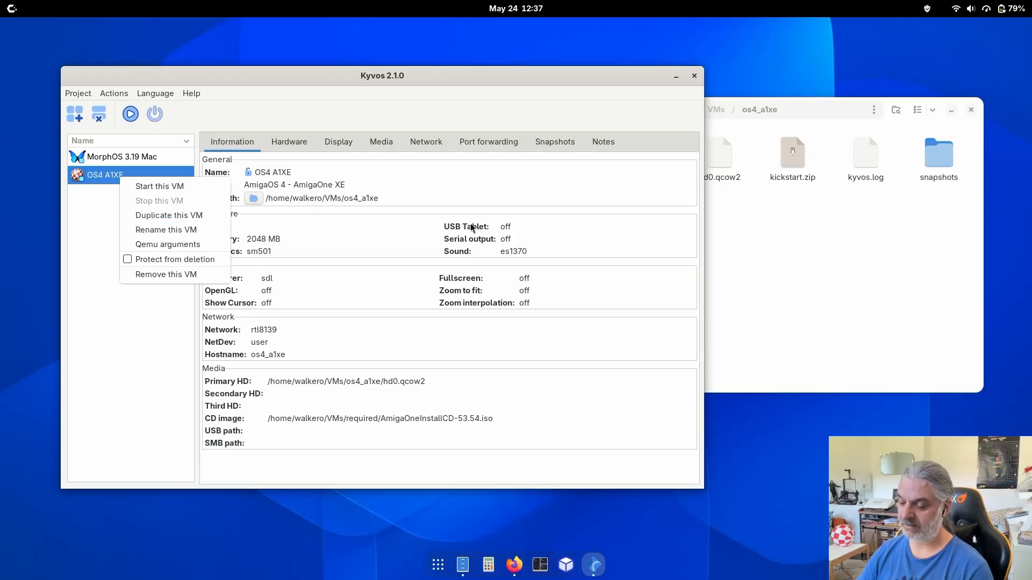
Show the parent VMs folder in the file manager
{"action": "left_click", "coordinate": [737, 247]}
{"action": "left_click", "coordinate": [752, 207]}
{"action": "left_click", "coordinate": [718, 109]}
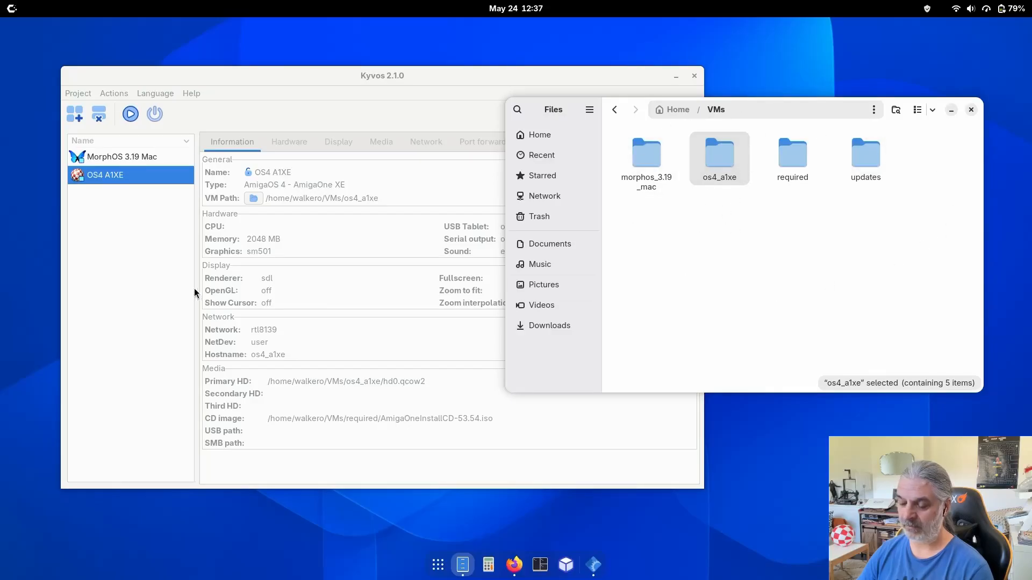
Duplicate the OS4 A1XE virtual machine into the VMs folder under the name "OS4 A1XE (Copy)"
{"action": "left_click", "coordinate": [100, 210]}
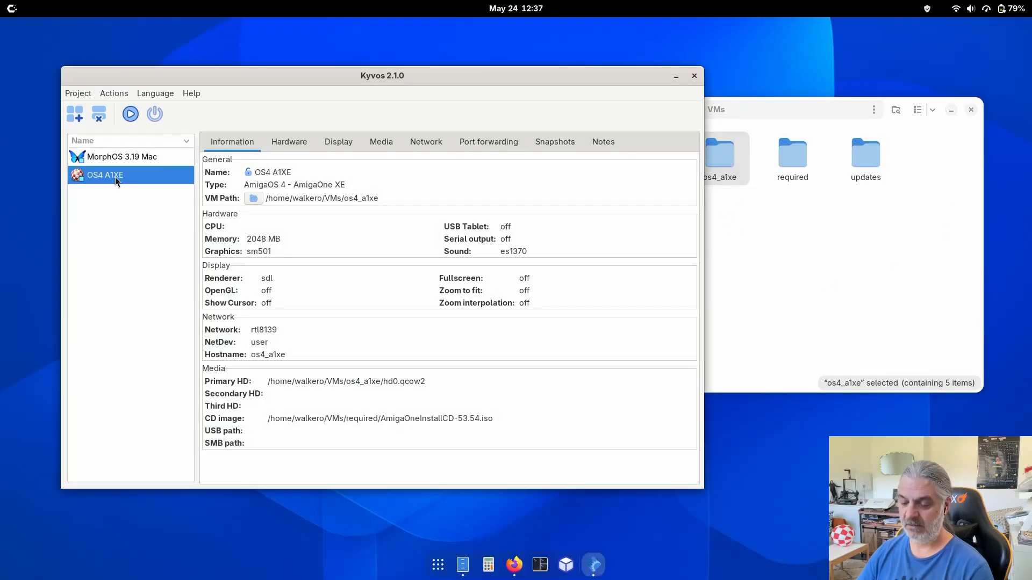
{"action": "right_click", "coordinate": [116, 177]}
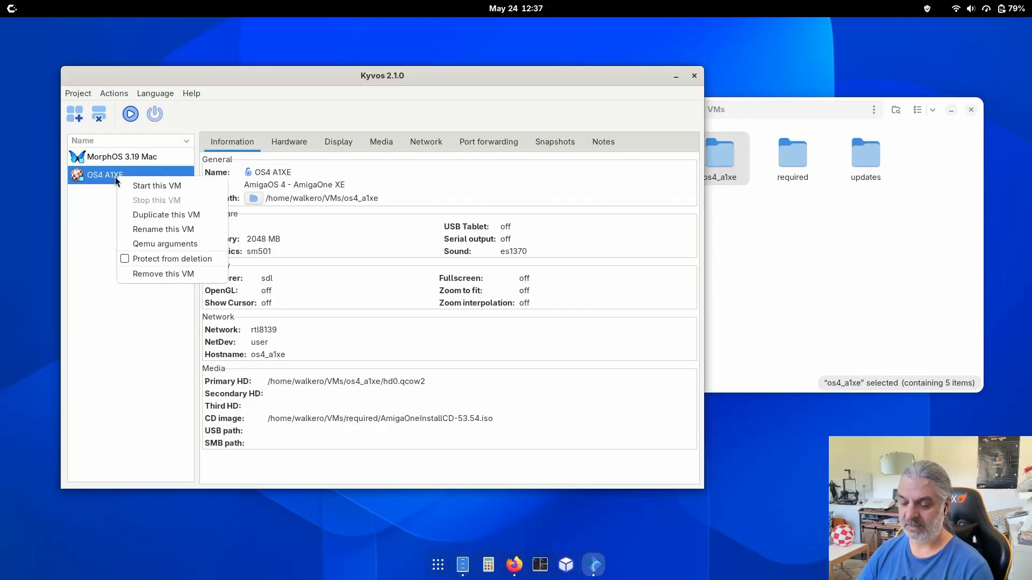
{"action": "left_click", "coordinate": [144, 215]}
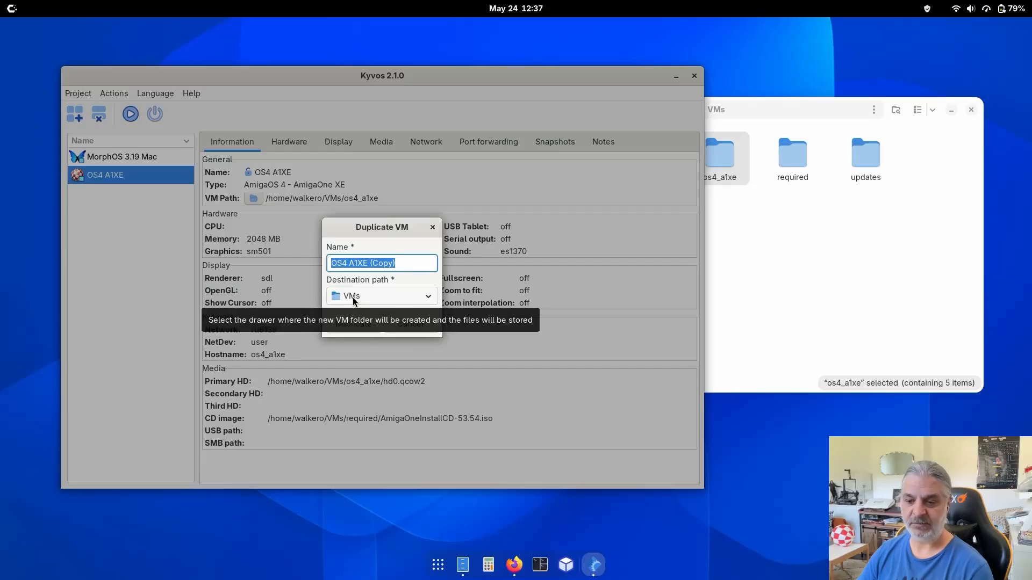
{"action": "left_click", "coordinate": [360, 322]}
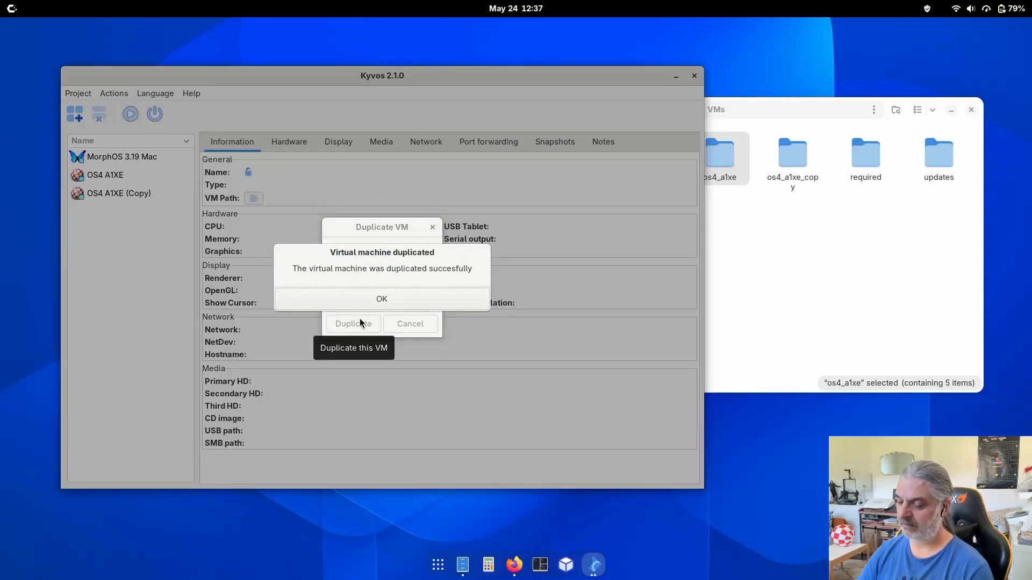
{"action": "left_click", "coordinate": [398, 299]}
Inspect the files inside the duplicate's os4_a1xe_copy folder and return to the VMs folder
{"action": "left_click", "coordinate": [775, 241]}
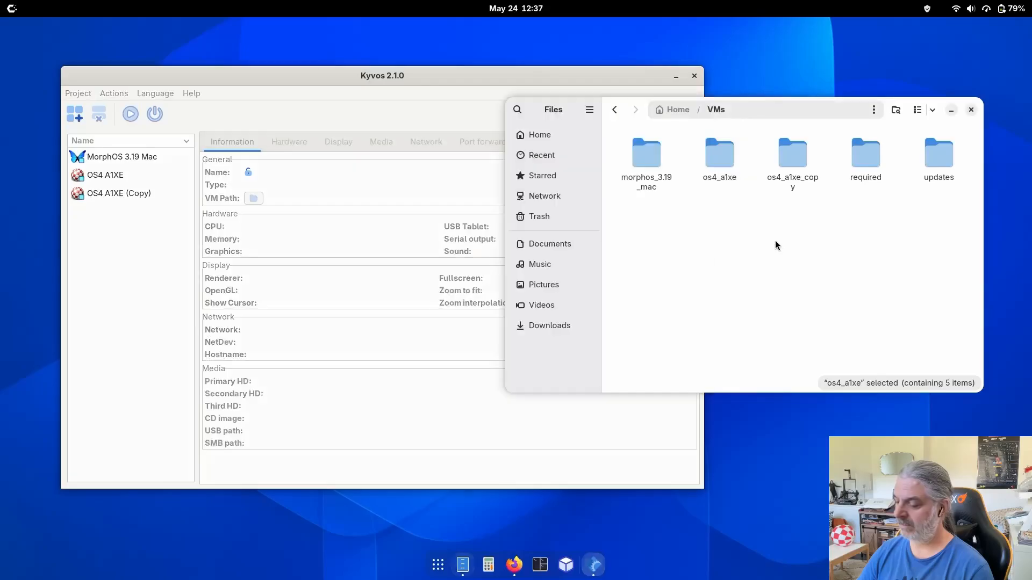
{"action": "left_click", "coordinate": [775, 187]}
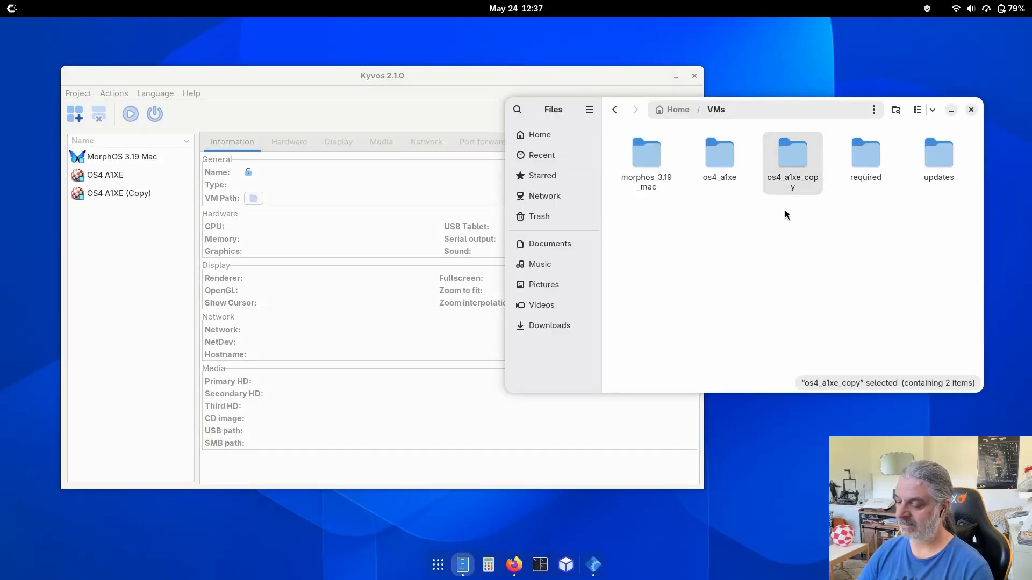
{"action": "double_click", "coordinate": [794, 179]}
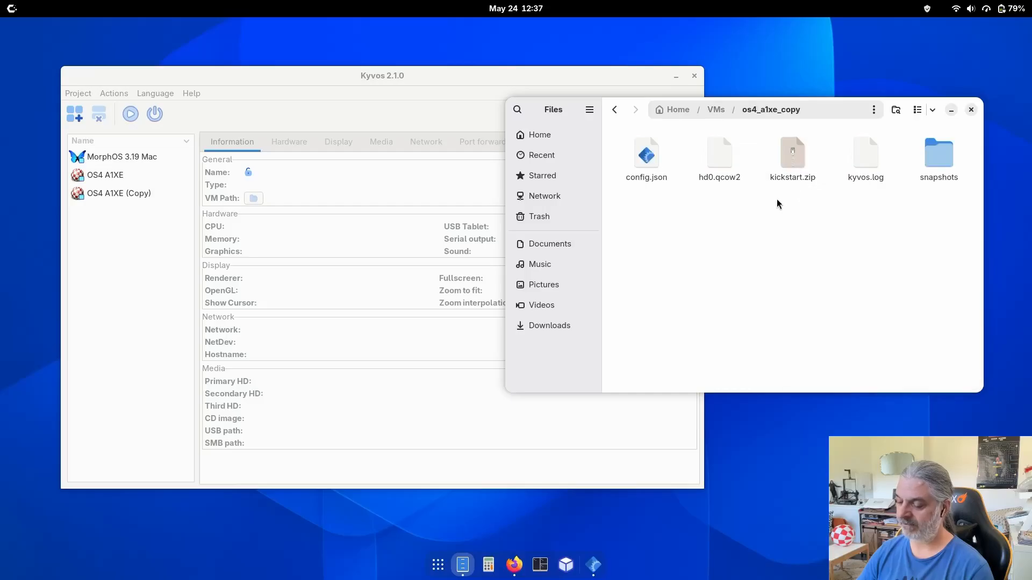
{"action": "left_click", "coordinate": [718, 120]}
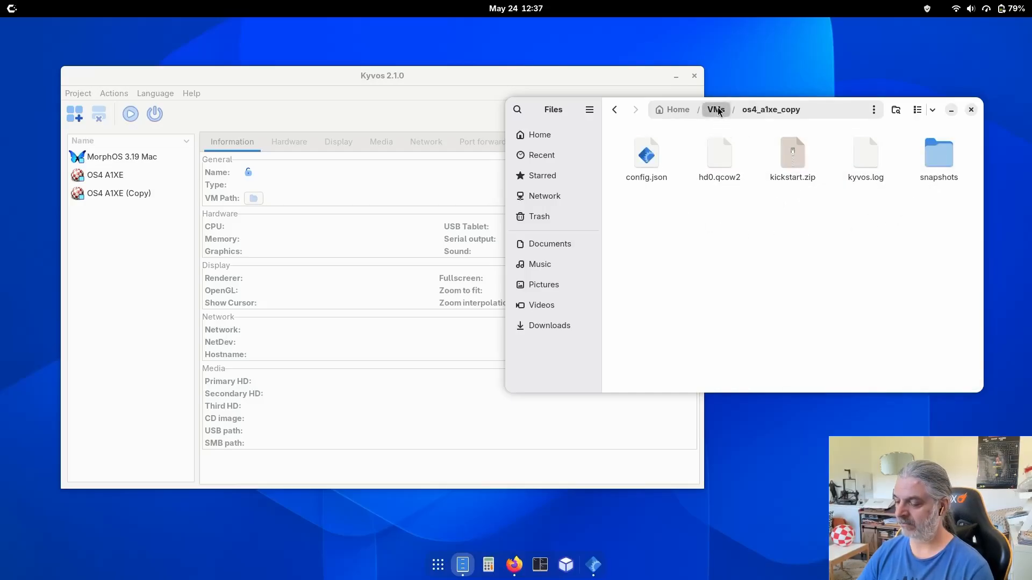
{"action": "left_click", "coordinate": [632, 291]}
Rename the virtual machine OS4 A1XE (Copy) to "OS4 A1XE 2" and select its os4_a1xe_copy folder in the file manager
{"action": "left_click", "coordinate": [109, 231]}
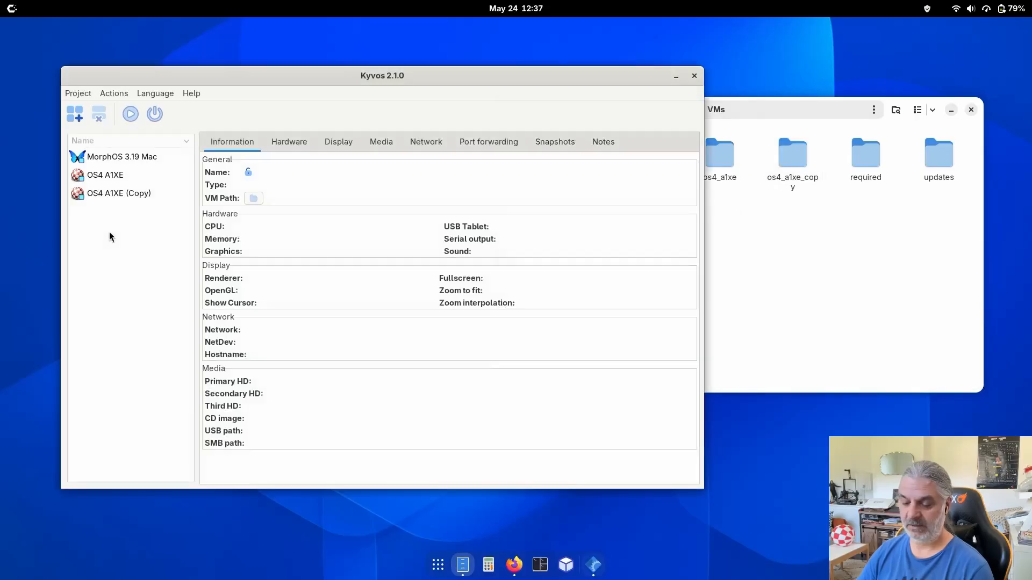
{"action": "left_click", "coordinate": [121, 196]}
{"action": "right_click", "coordinate": [121, 194]}
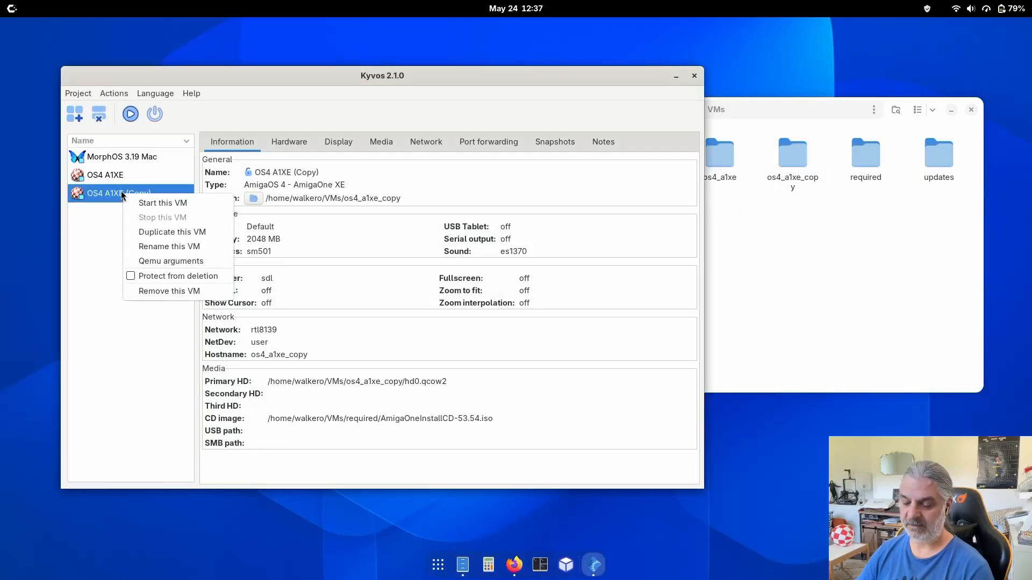
{"action": "left_click", "coordinate": [173, 247]}
{"action": "left_click", "coordinate": [405, 277]}
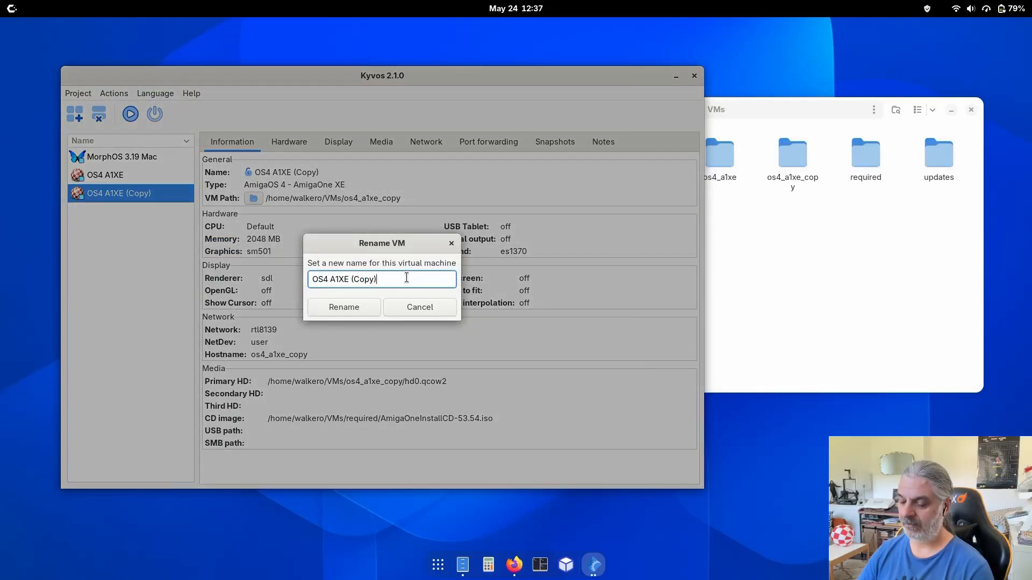
{"action": "triple_click", "coordinate": [347, 275]}
{"action": "double_click", "coordinate": [353, 281]}
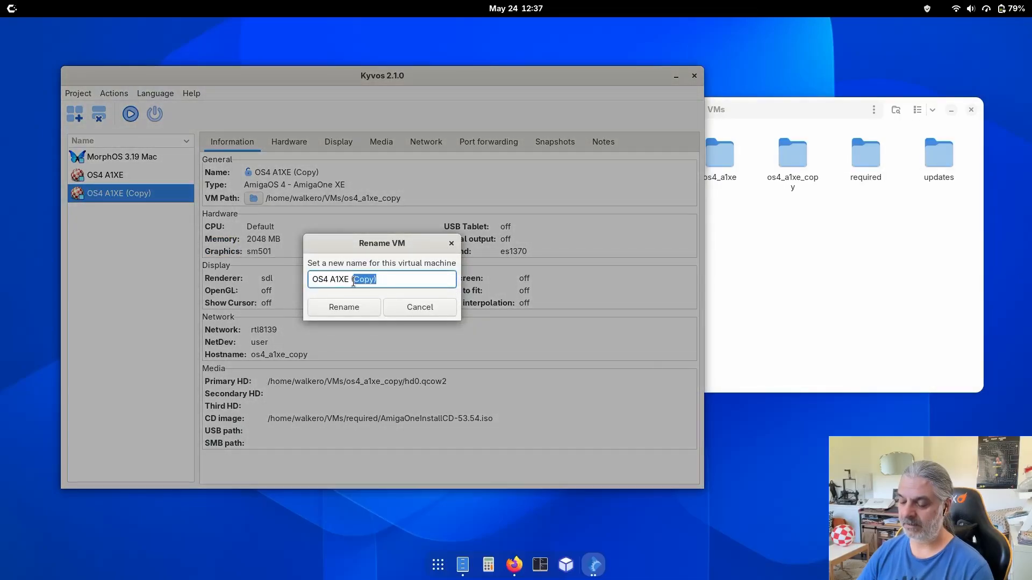
{"action": "left_click", "coordinate": [343, 305]}
{"action": "left_click", "coordinate": [769, 237]}
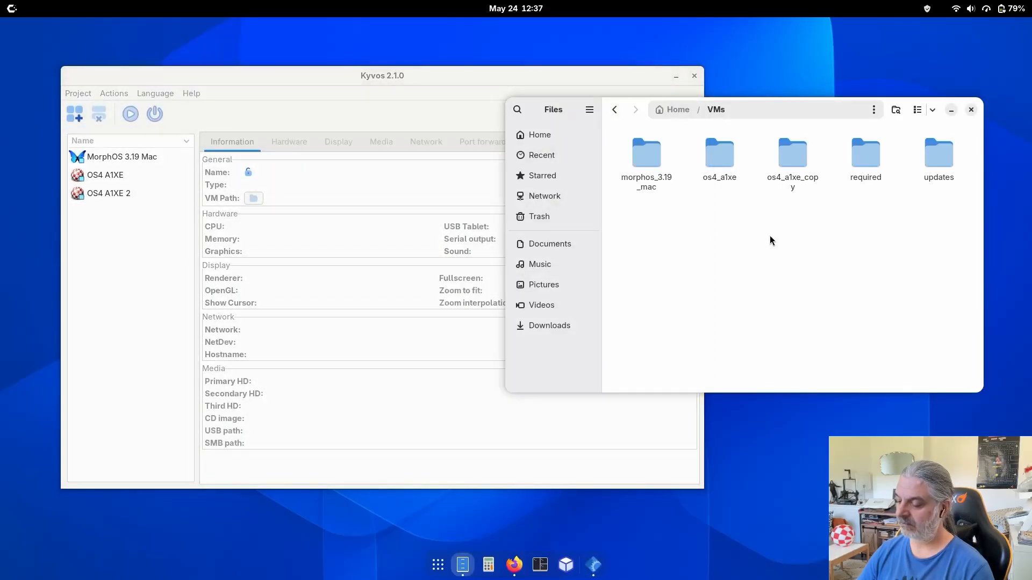
{"action": "left_click", "coordinate": [790, 183]}
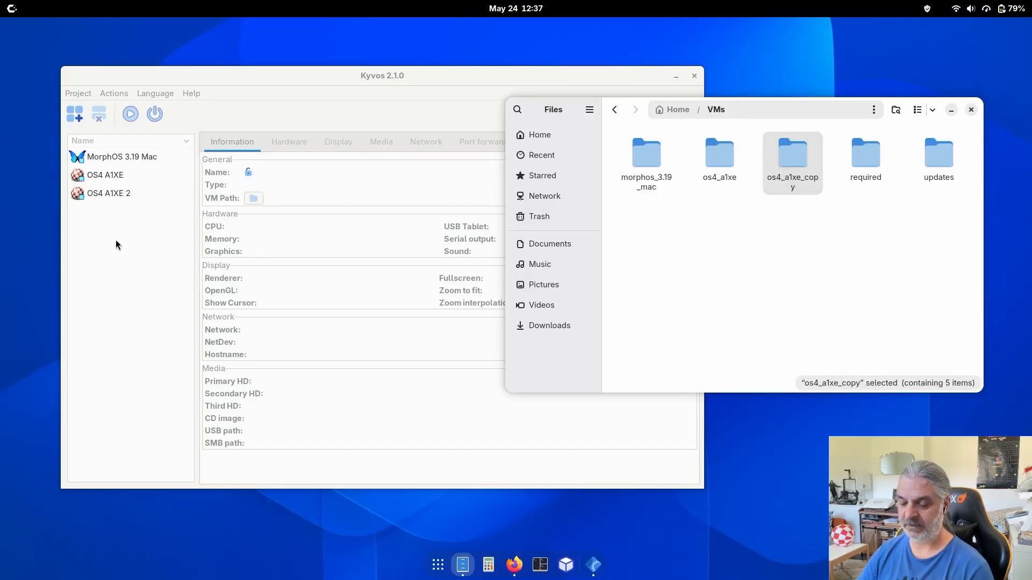
Open the Qemu arguments of the OS4 A1XE 2 machine and copy its complete start command
{"action": "left_click", "coordinate": [119, 193]}
{"action": "right_click", "coordinate": [120, 192]}
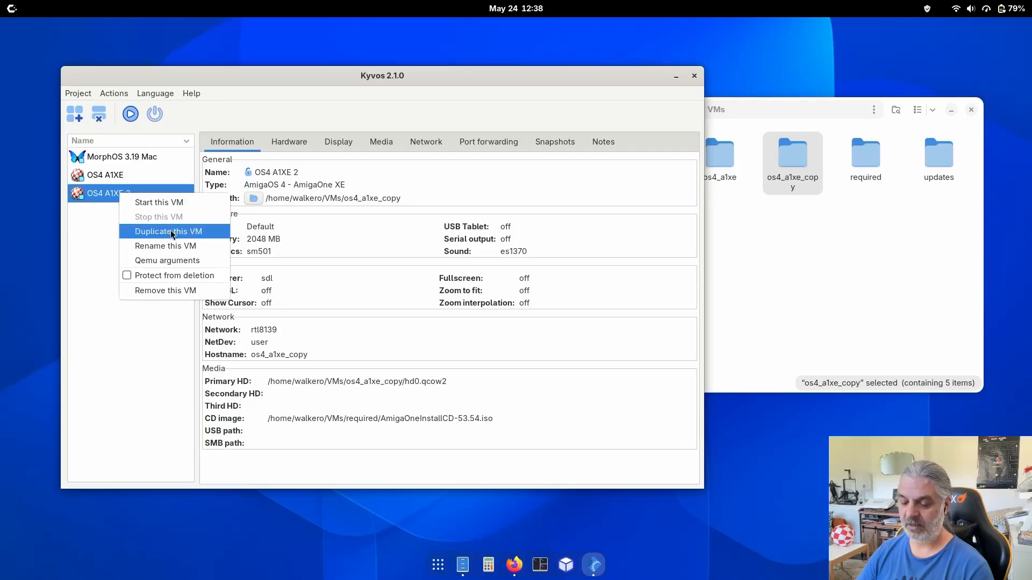
{"action": "left_click", "coordinate": [175, 262]}
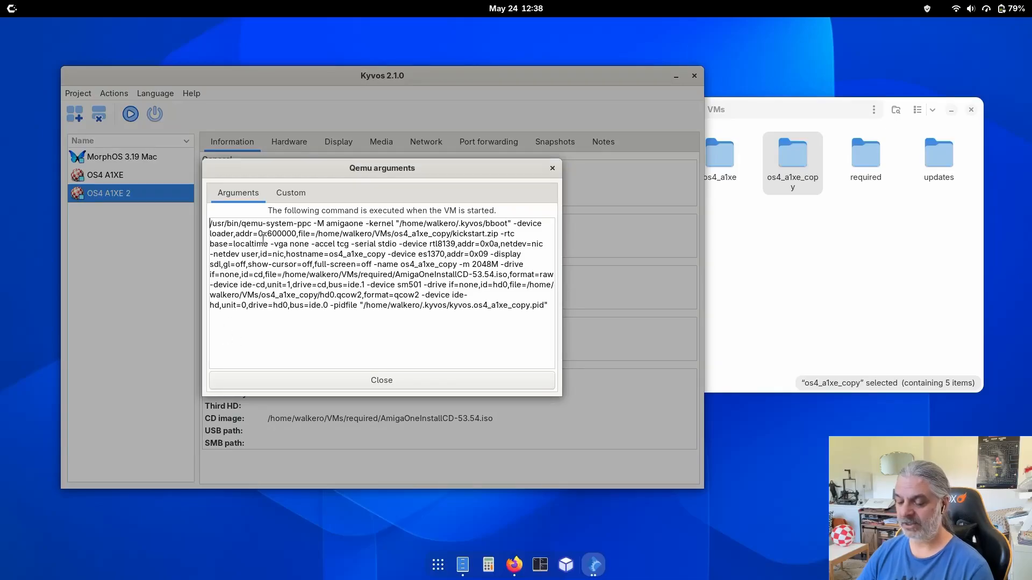
{"action": "left_click_drag", "start_coordinate": [209, 224], "coordinate": [365, 305]}
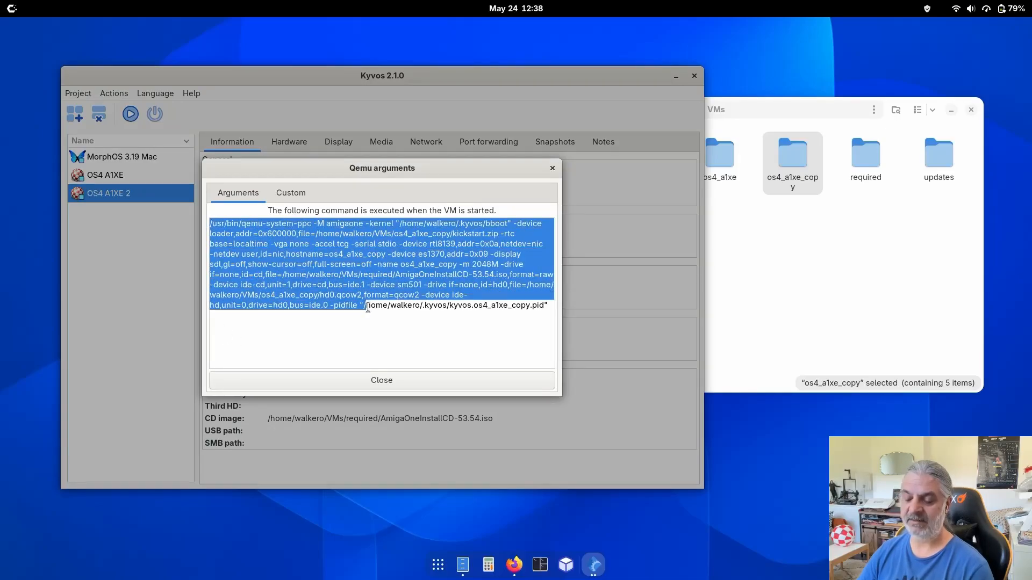
{"action": "left_click", "coordinate": [368, 306]}
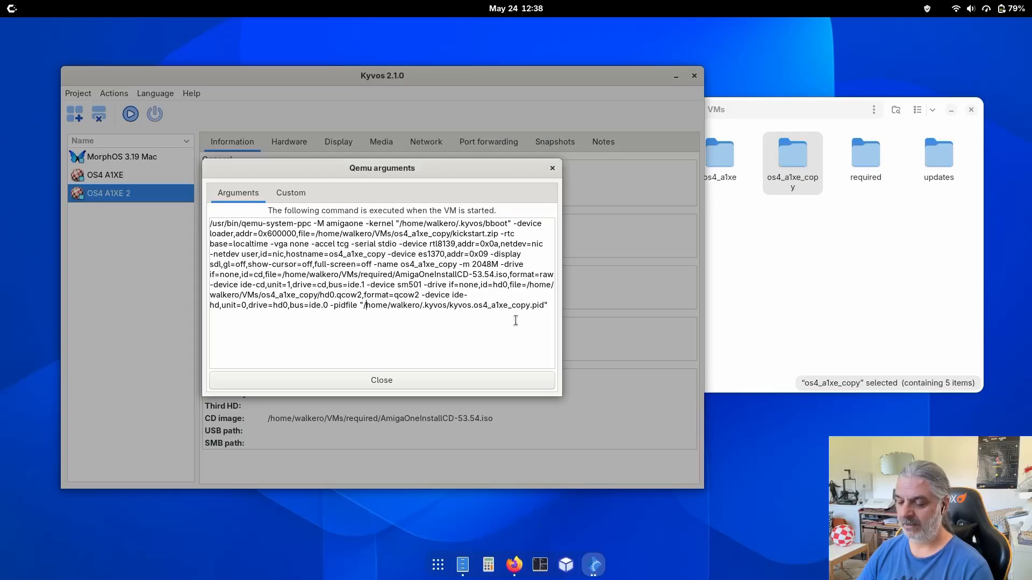
{"action": "left_click_drag", "start_coordinate": [550, 311], "coordinate": [283, 264]}
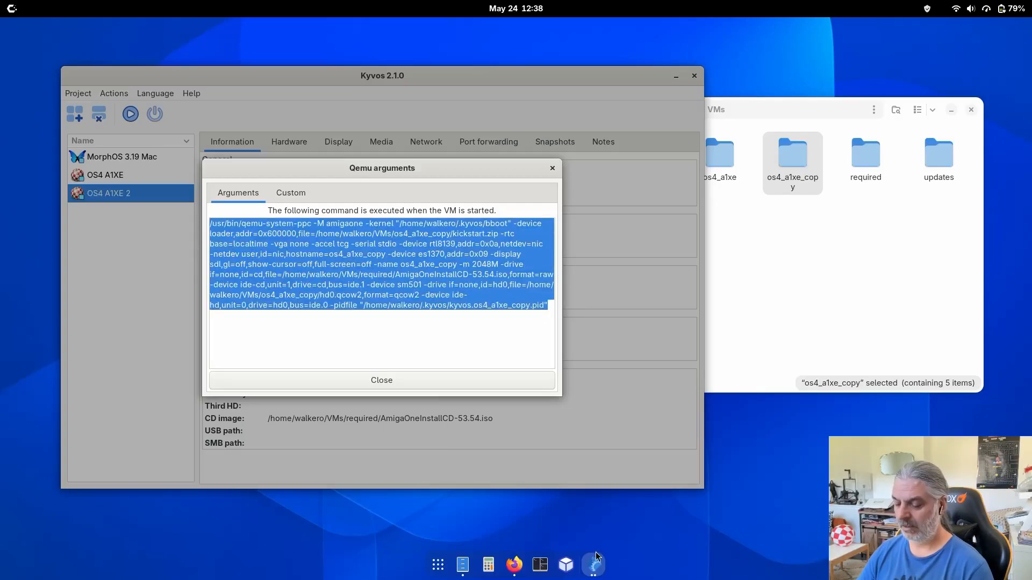
Paste the copied Qemu command into a Tilix terminal without running it, and close the terminal
{"action": "left_click", "coordinate": [540, 564]}
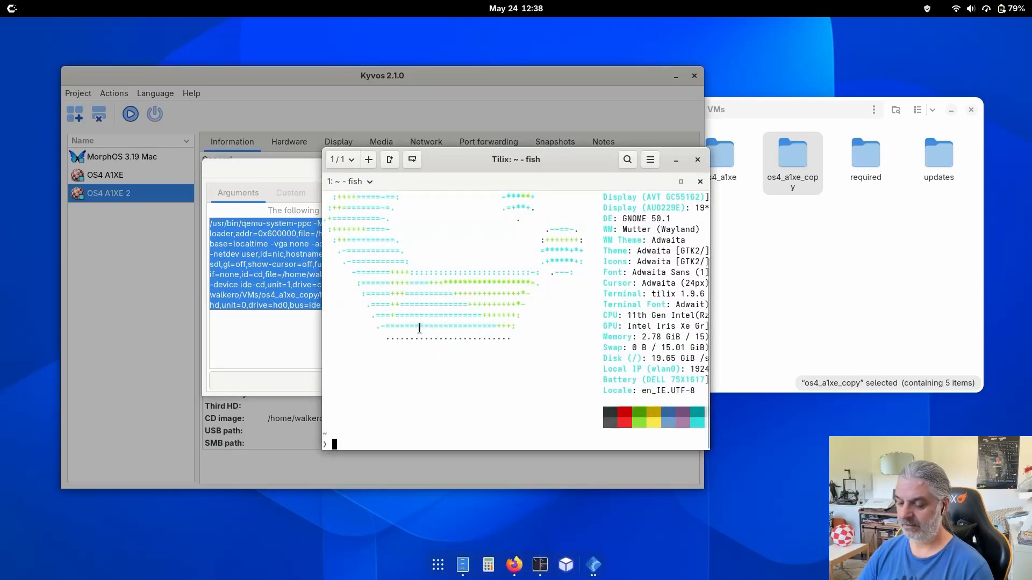
{"action": "key", "text": "ctrl+shift+v"}
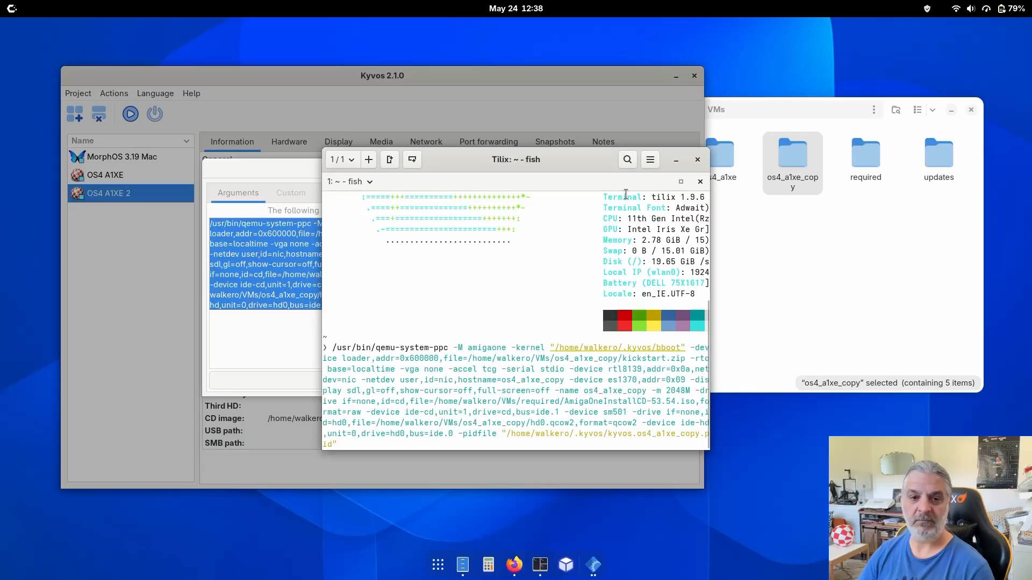
{"action": "left_click", "coordinate": [696, 160]}
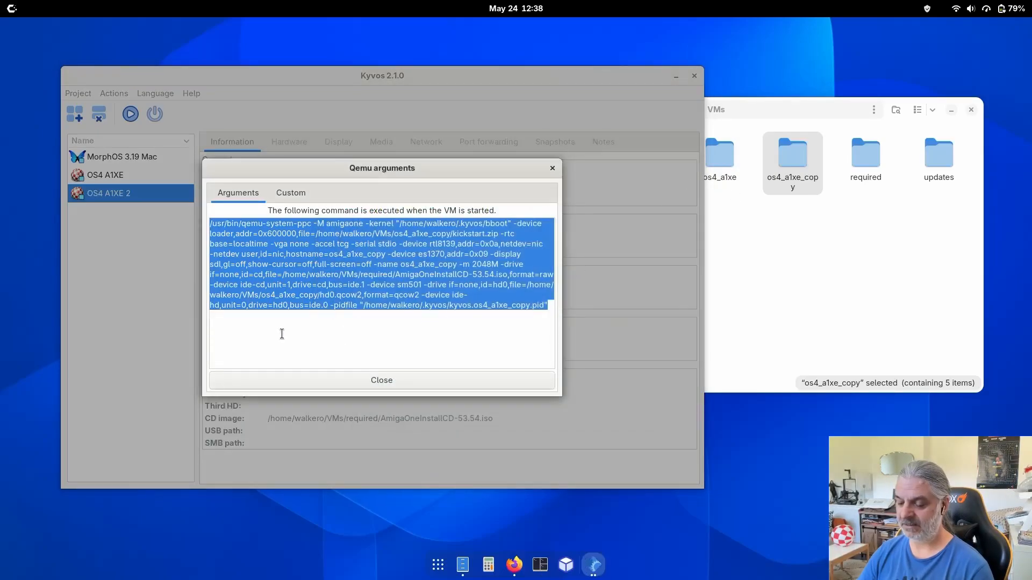
View the custom Qemu arguments editor of OS4 A1XE 2, return to the generated arguments and close the dialog
{"action": "left_click", "coordinate": [289, 194]}
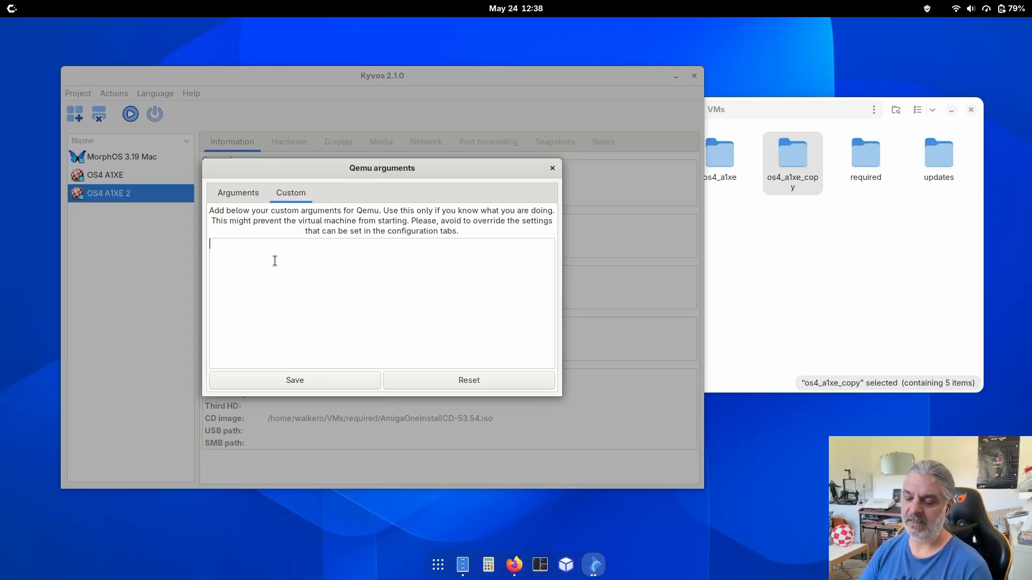
{"action": "left_click", "coordinate": [252, 193]}
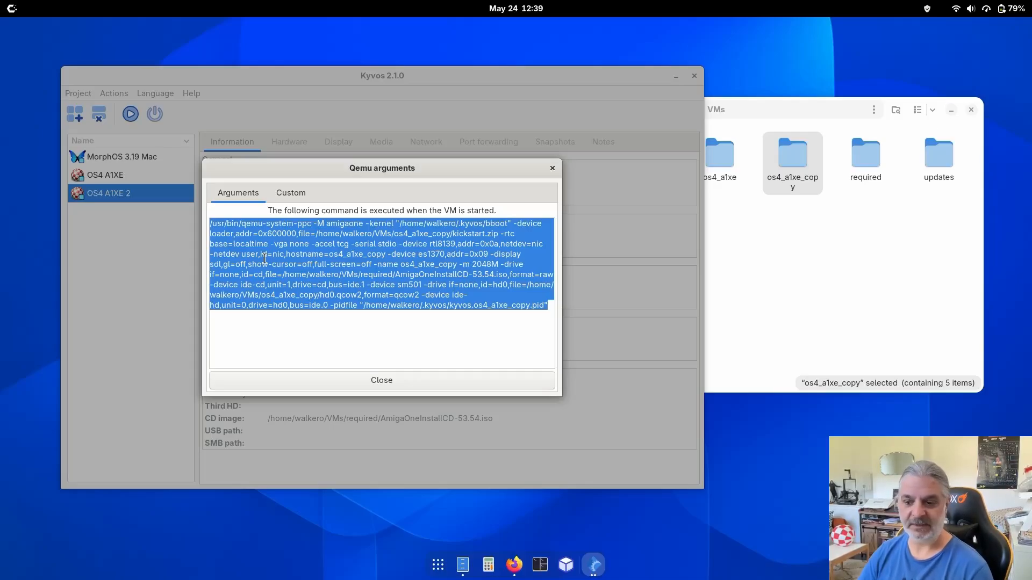
{"action": "left_click", "coordinate": [380, 380]}
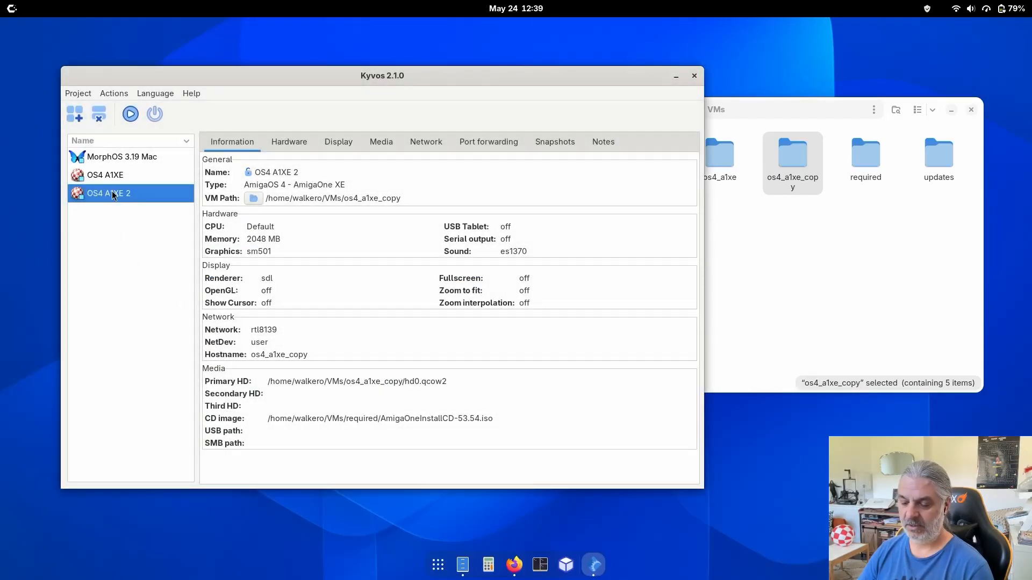
Protect the OS4 A1XE 2 virtual machine from deletion, check which of its commands are available, and lift the protection again
{"action": "right_click", "coordinate": [112, 192]}
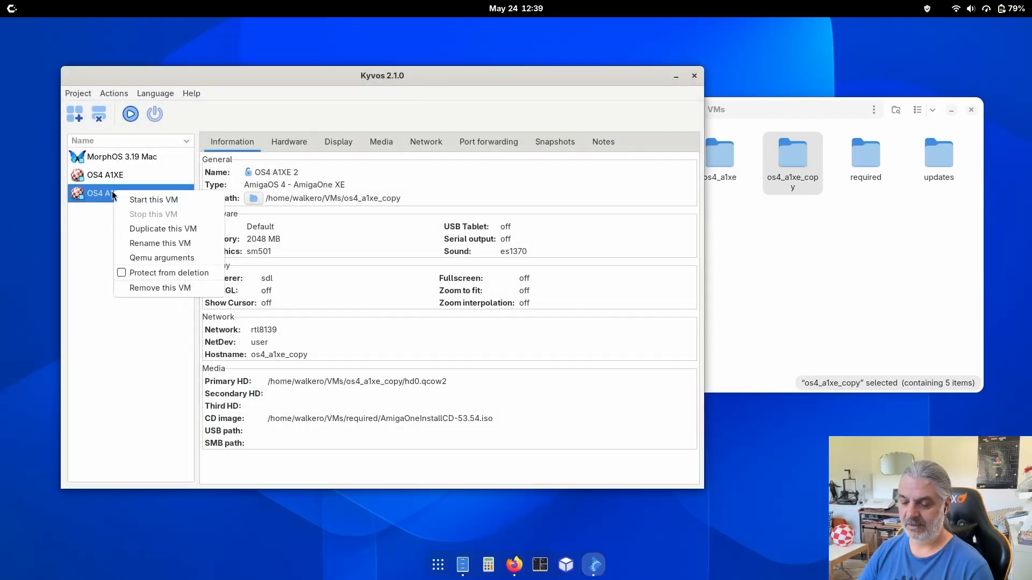
{"action": "left_click", "coordinate": [163, 273]}
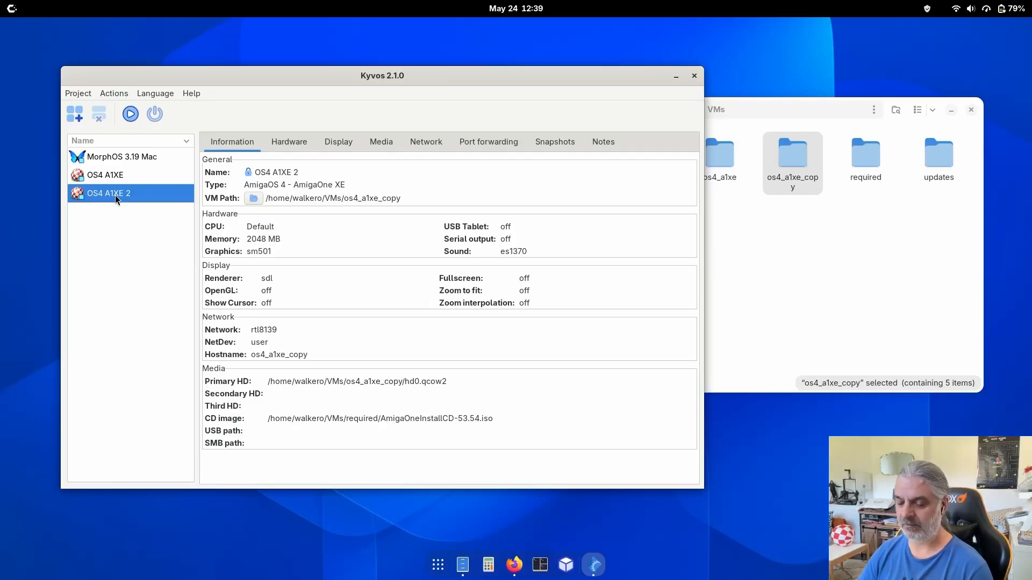
{"action": "right_click", "coordinate": [129, 198]}
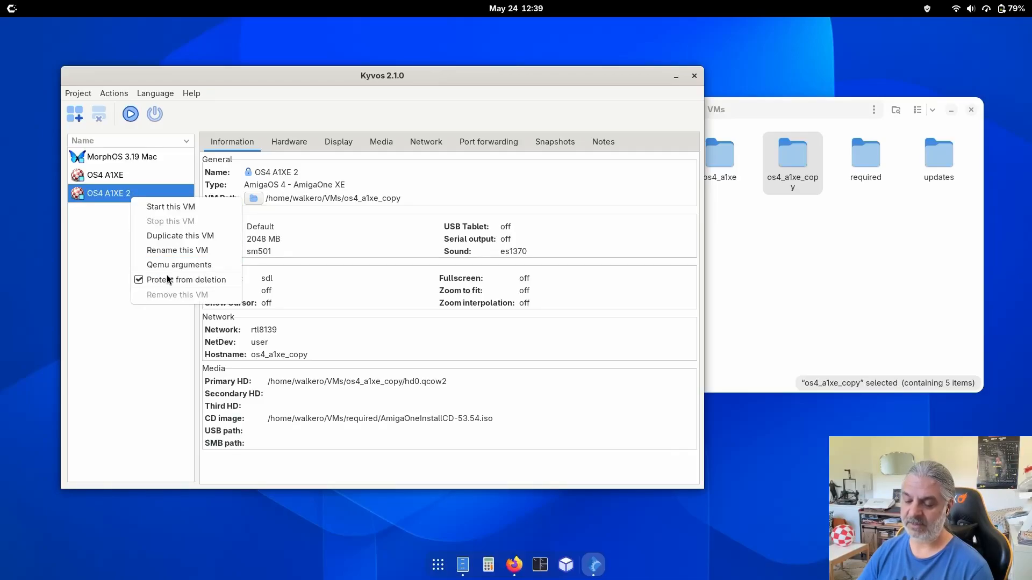
{"action": "left_click", "coordinate": [326, 239]}
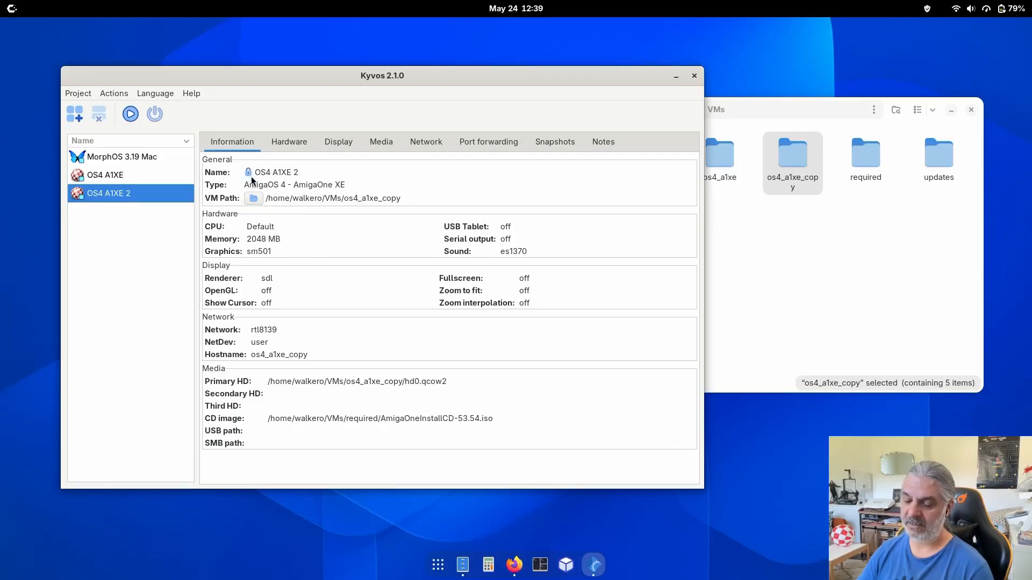
{"action": "right_click", "coordinate": [102, 192]}
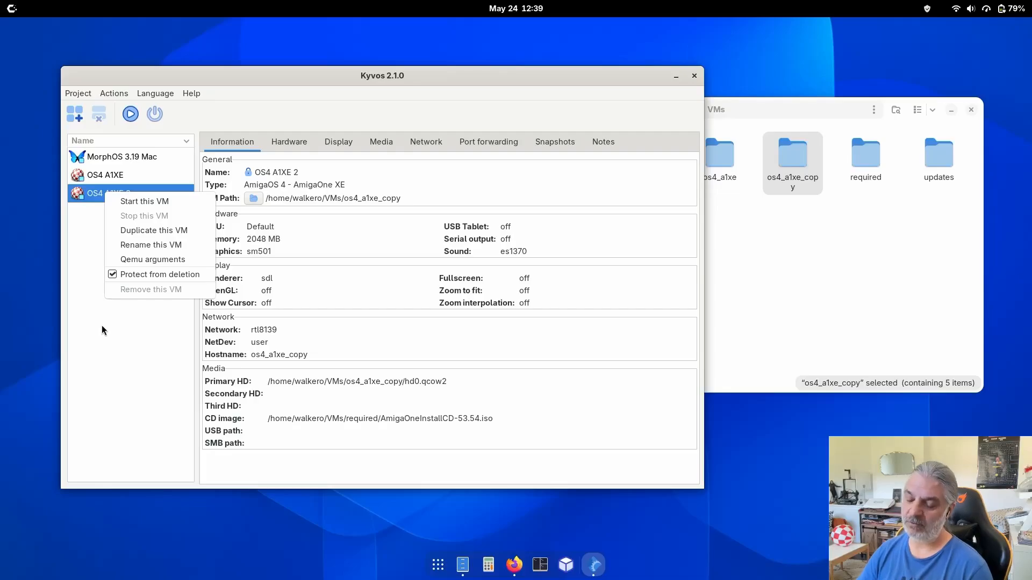
{"action": "left_click", "coordinate": [140, 276]}
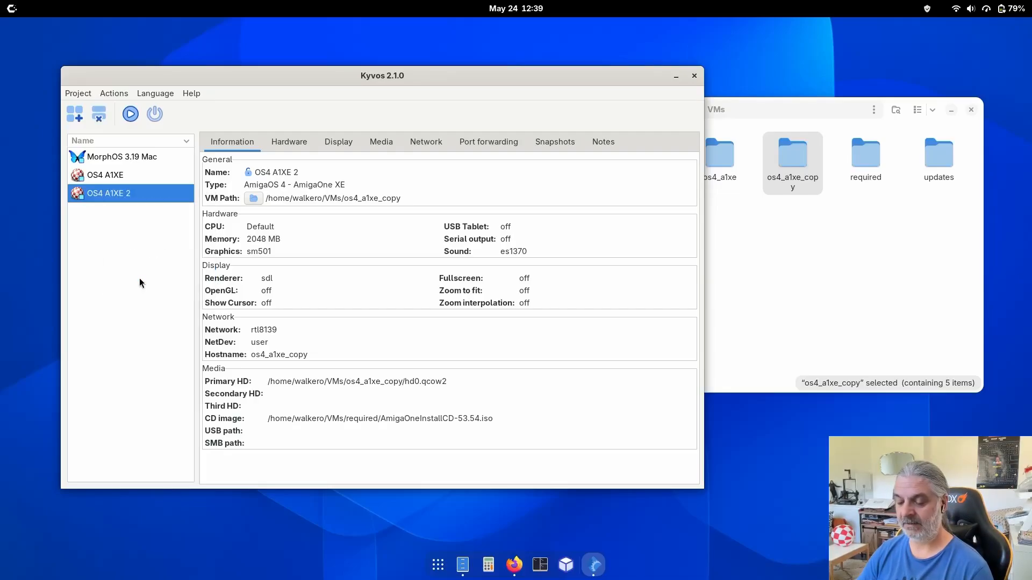
Remove the OS4 A1XE 2 virtual machine together with its VM folder and files
{"action": "right_click", "coordinate": [108, 195]}
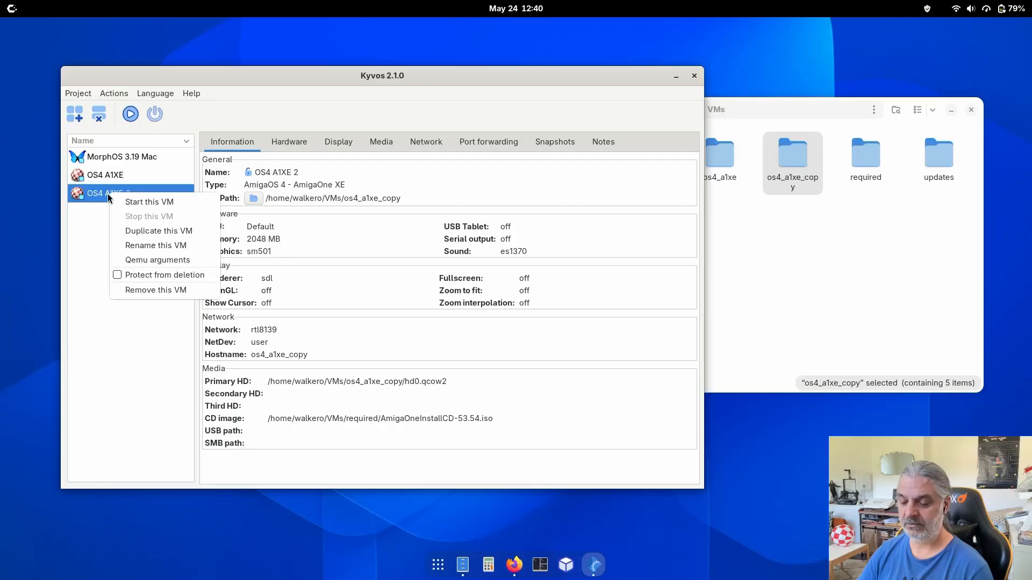
{"action": "left_click", "coordinate": [152, 291]}
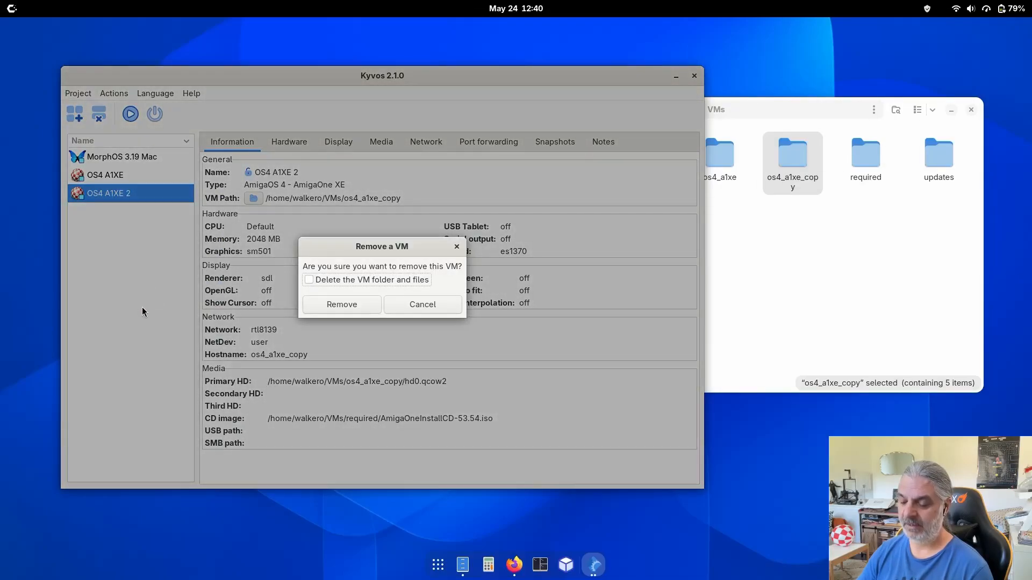
{"action": "left_click", "coordinate": [350, 280]}
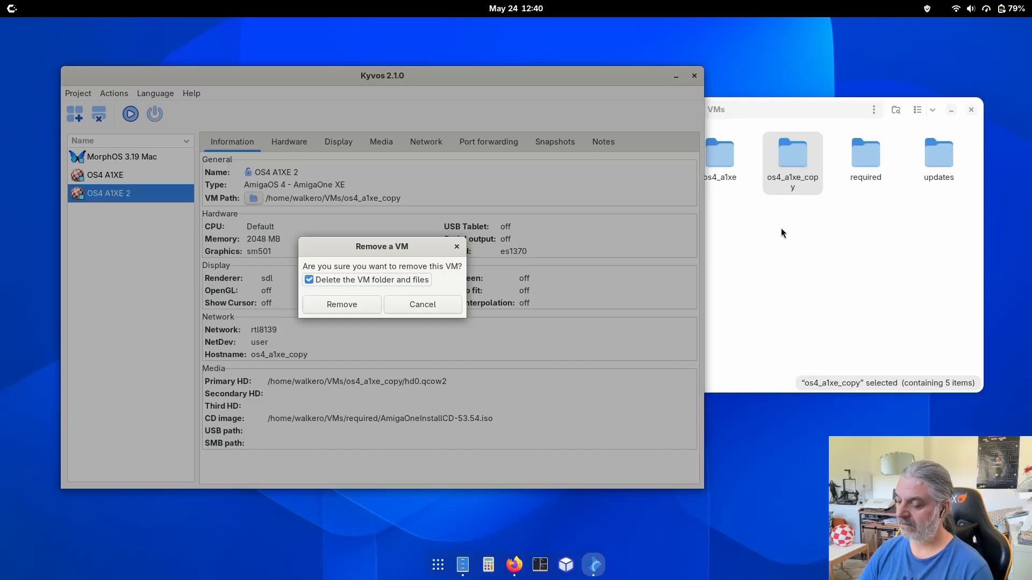
{"action": "left_click", "coordinate": [341, 304]}
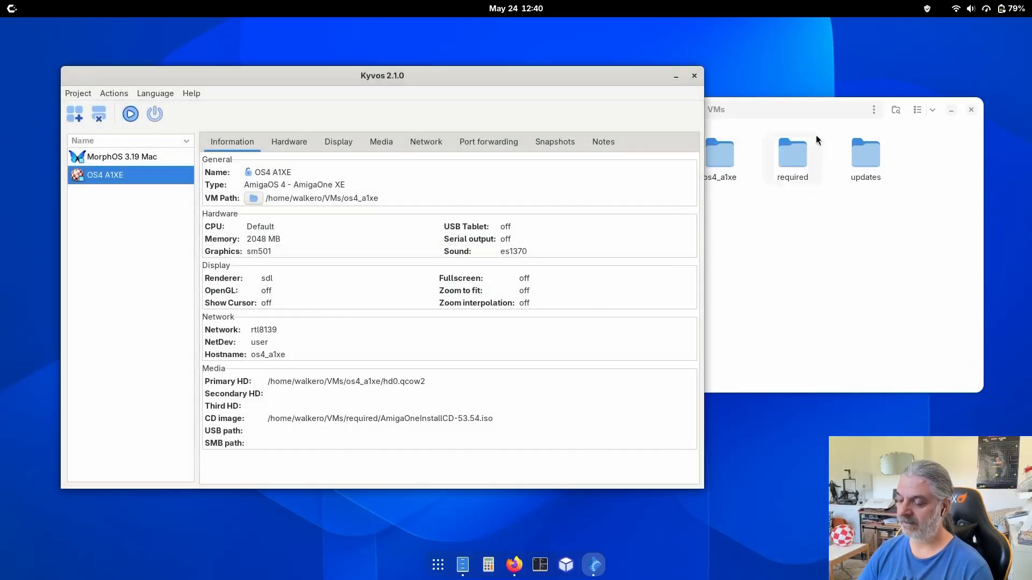
Protect the OS4 A1XE virtual machine from deletion and check which of its commands are available
{"action": "right_click", "coordinate": [113, 173]}
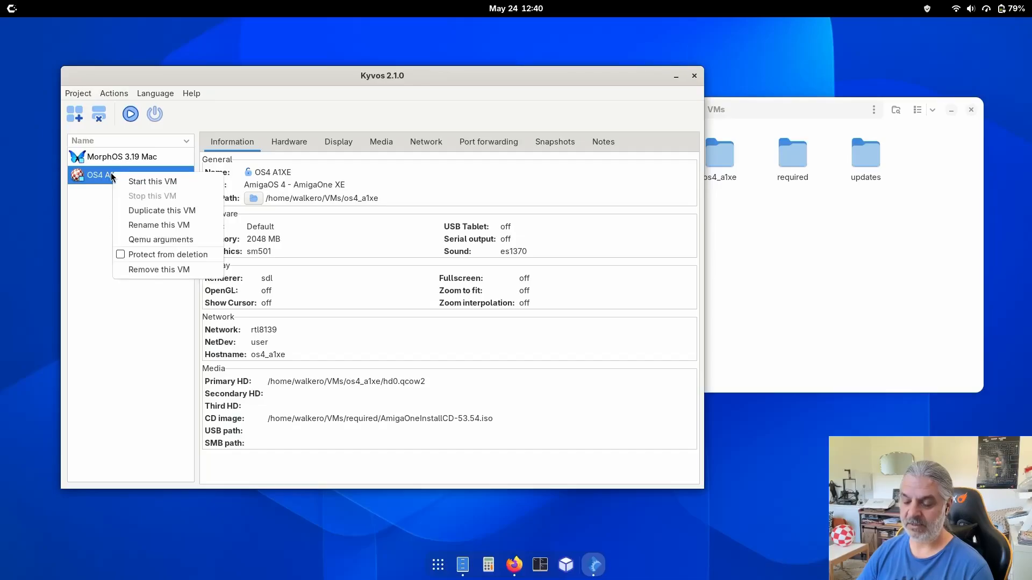
{"action": "left_click", "coordinate": [181, 255]}
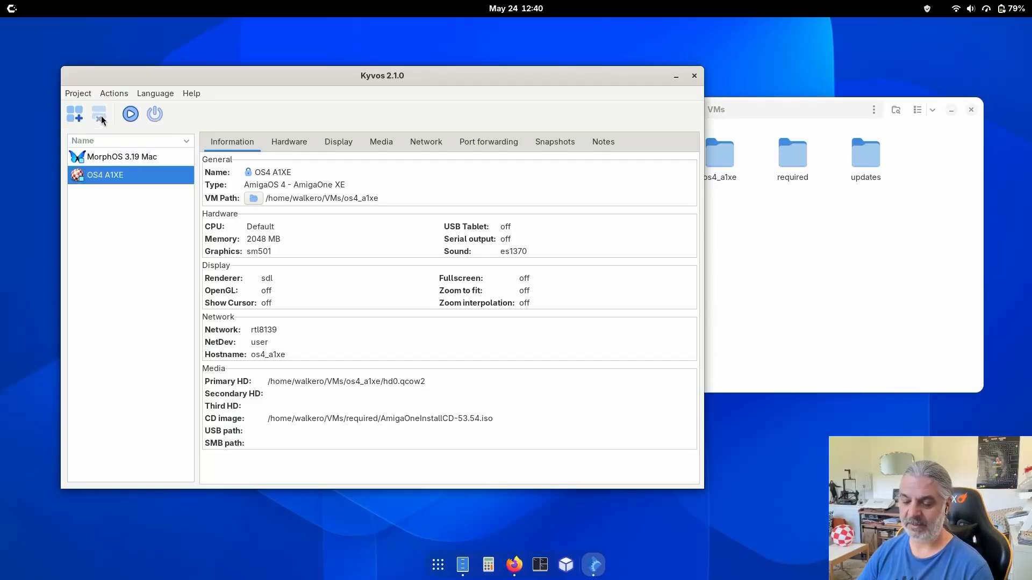
{"action": "right_click", "coordinate": [110, 179]}
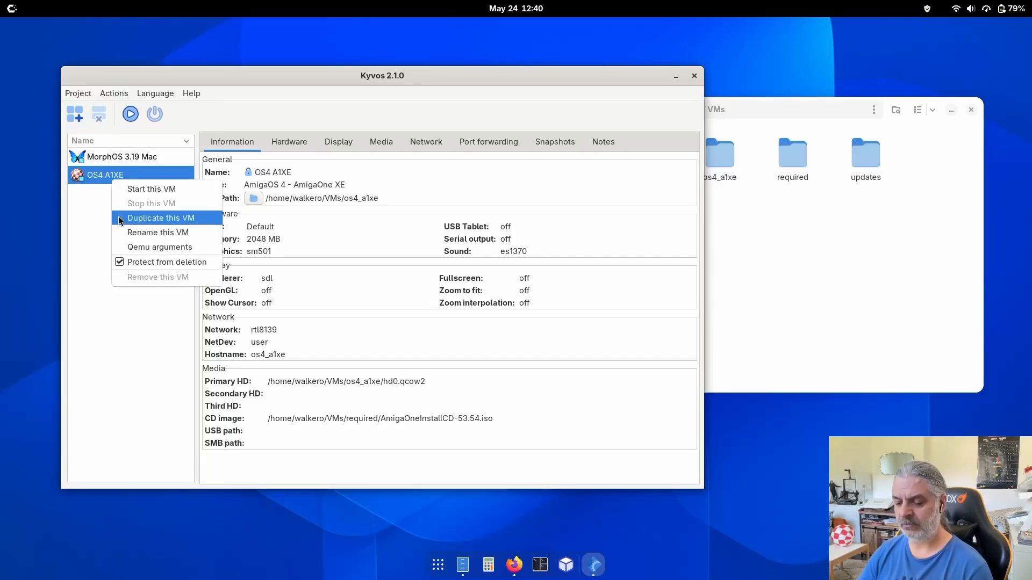
{"action": "left_click", "coordinate": [99, 275]}
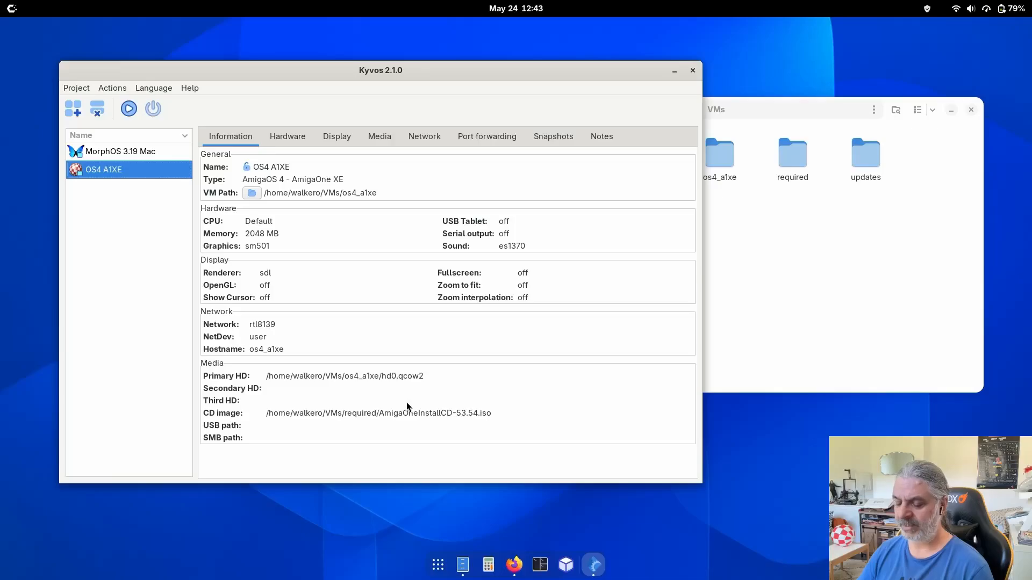
Switch to Firefox and open the Kyvos v2 product page from the shop of the Ko-fi creator page
{"action": "left_click", "coordinate": [515, 564]}
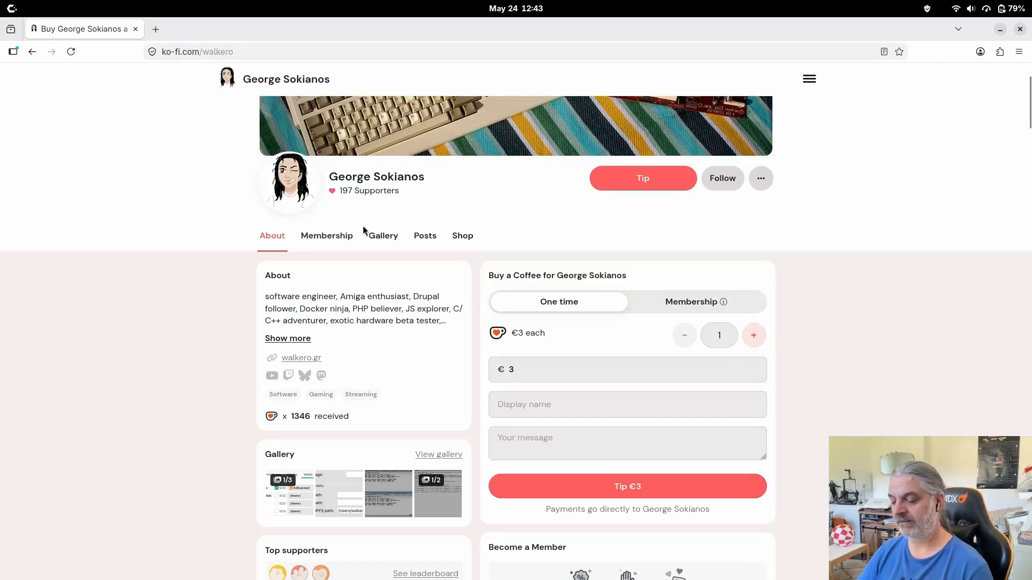
{"action": "left_click", "coordinate": [462, 238]}
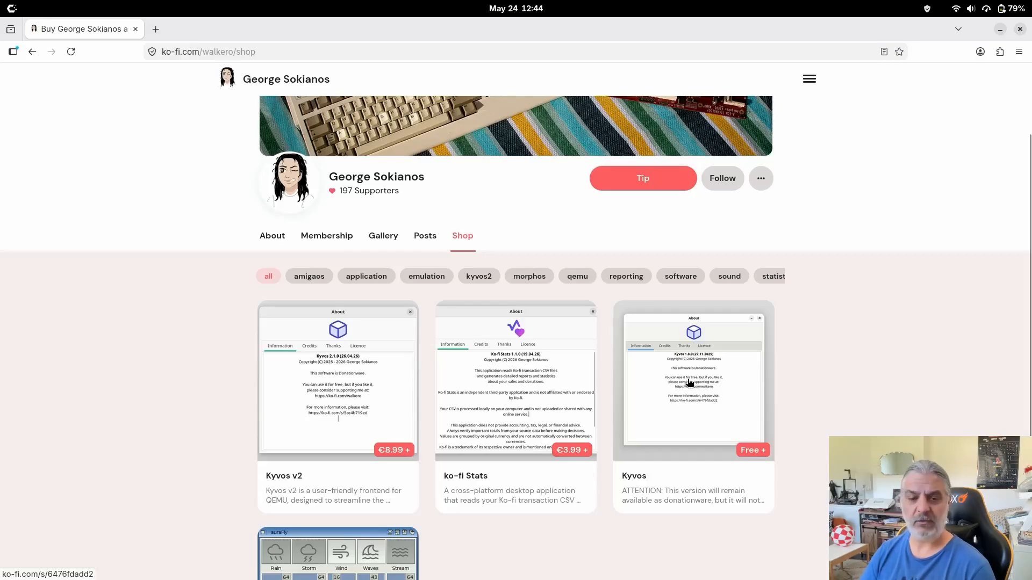
{"action": "left_click", "coordinate": [337, 371]}
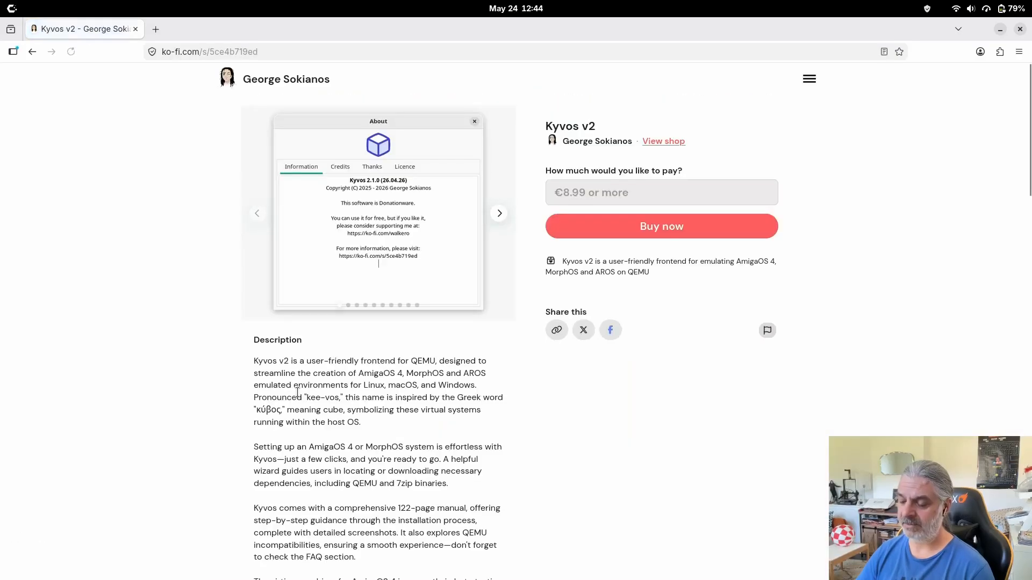